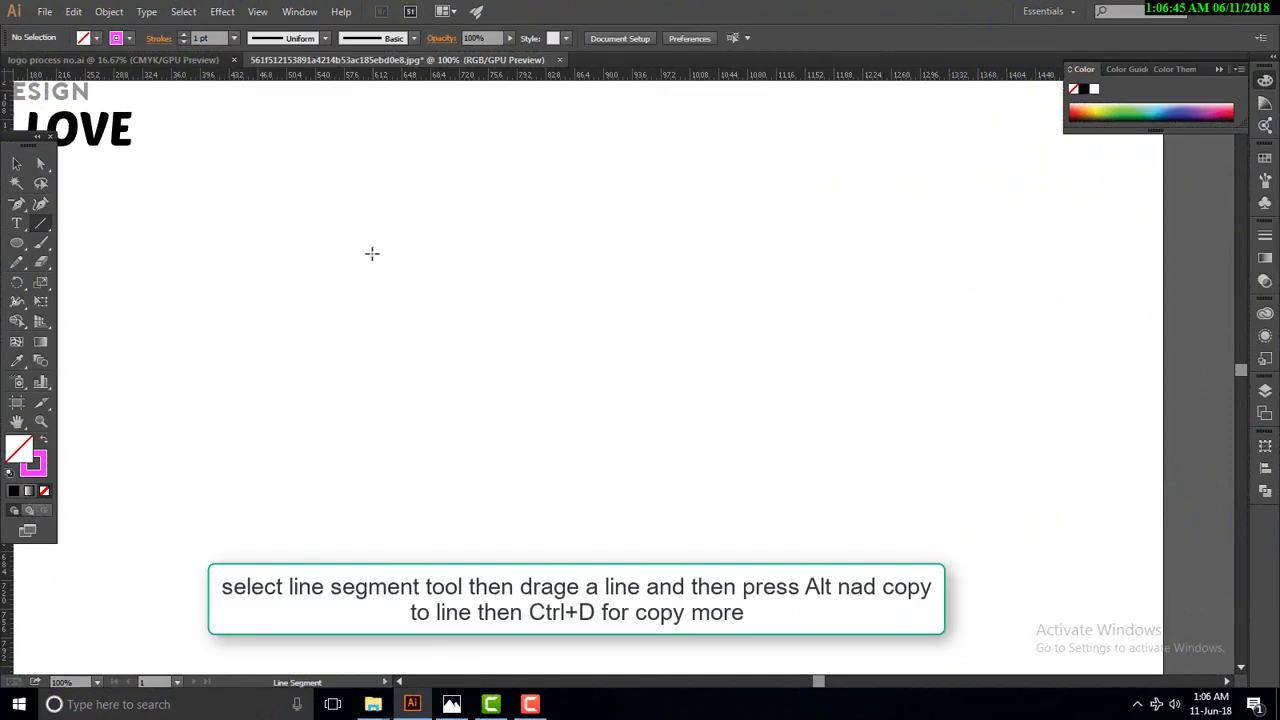
# Draw a vertical magenta line left of centre, keep its stroke at 1 pt, and deselect it
pyautogui.moveTo(371, 253); pyautogui.dragTo(371, 253)
pyautogui.moveTo(371, 375); pyautogui.dragTo(372, 575)
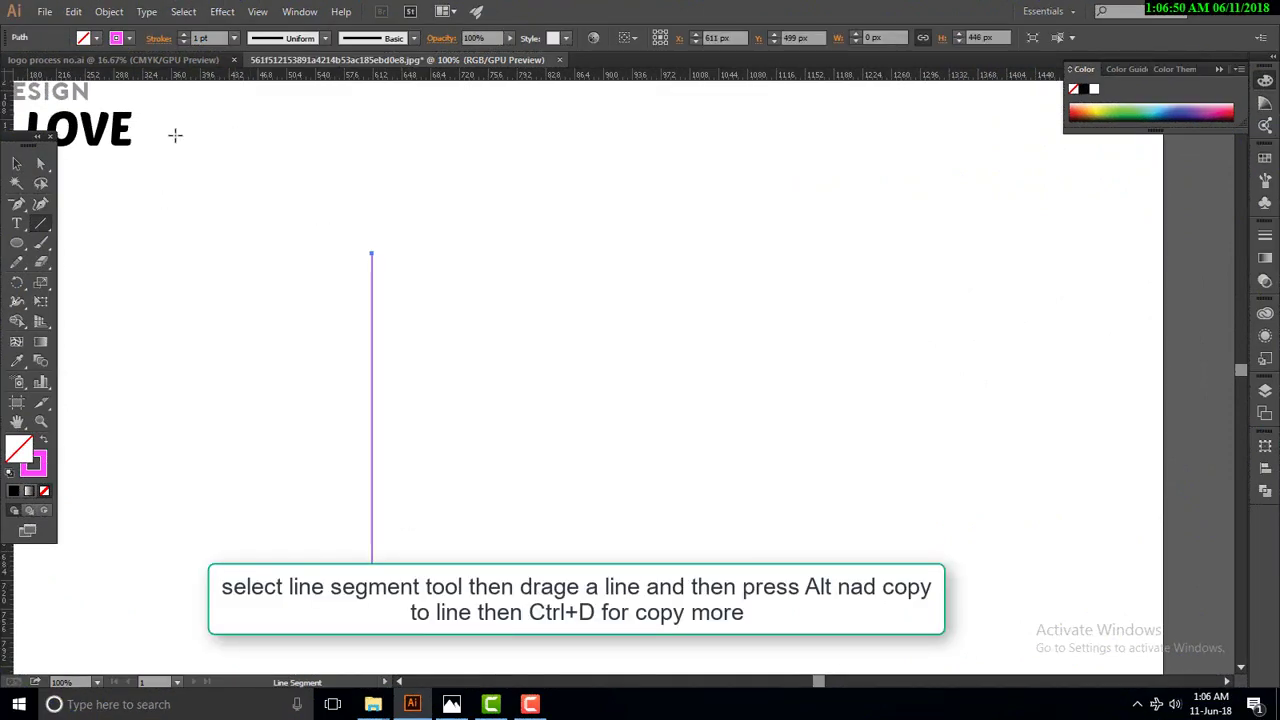
pyautogui.click(17, 165)
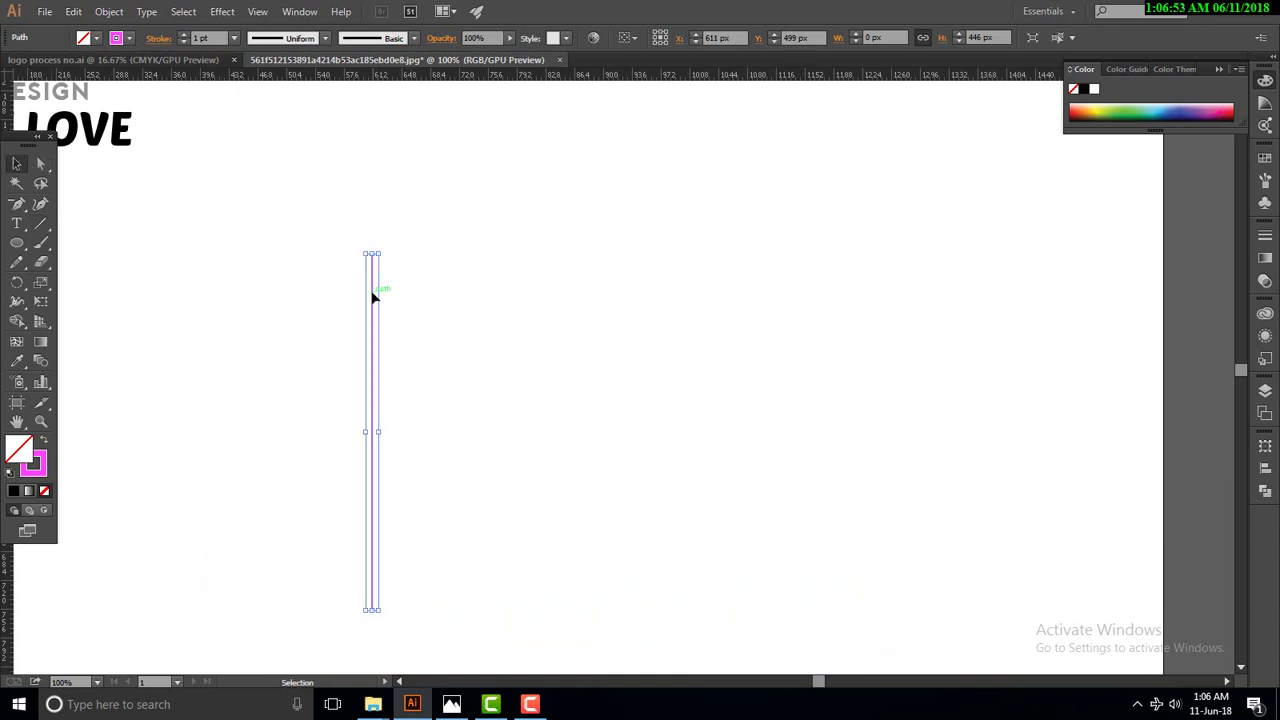
pyautogui.moveTo(373, 297); pyautogui.dragTo(373, 252)
pyautogui.click(183, 35)
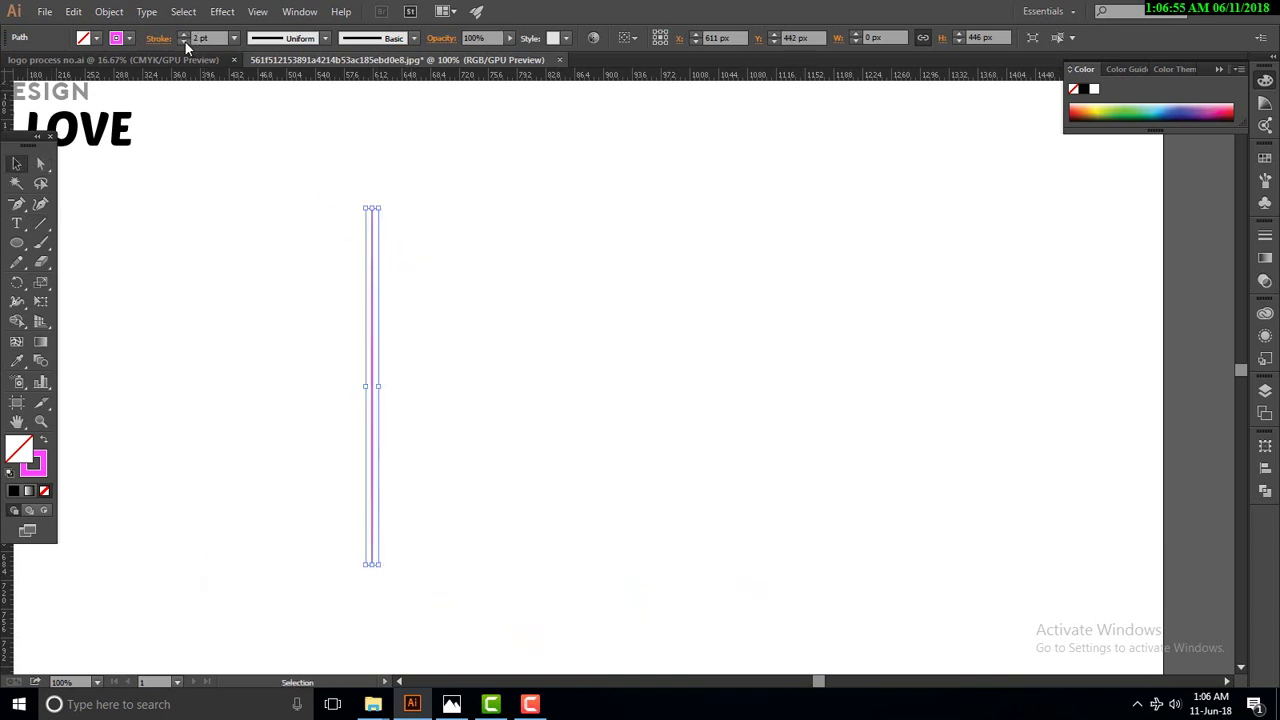
pyautogui.click(184, 35)
pyautogui.click(184, 41)
pyautogui.click(184, 41)
pyautogui.click(409, 284)
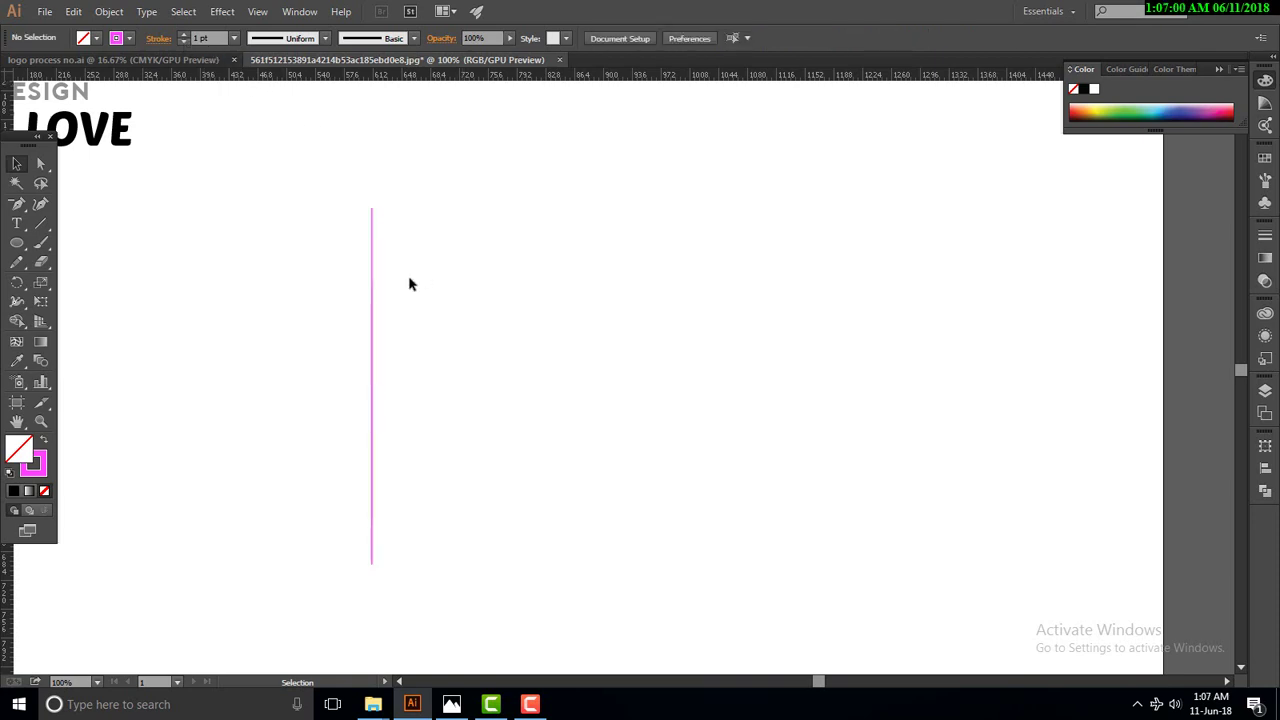
# Copy the line to the right and repeat with Ctrl+D into 18 evenly spaced lines, all selected
pyautogui.moveTo(373, 289); pyautogui.dragTo(393, 289)
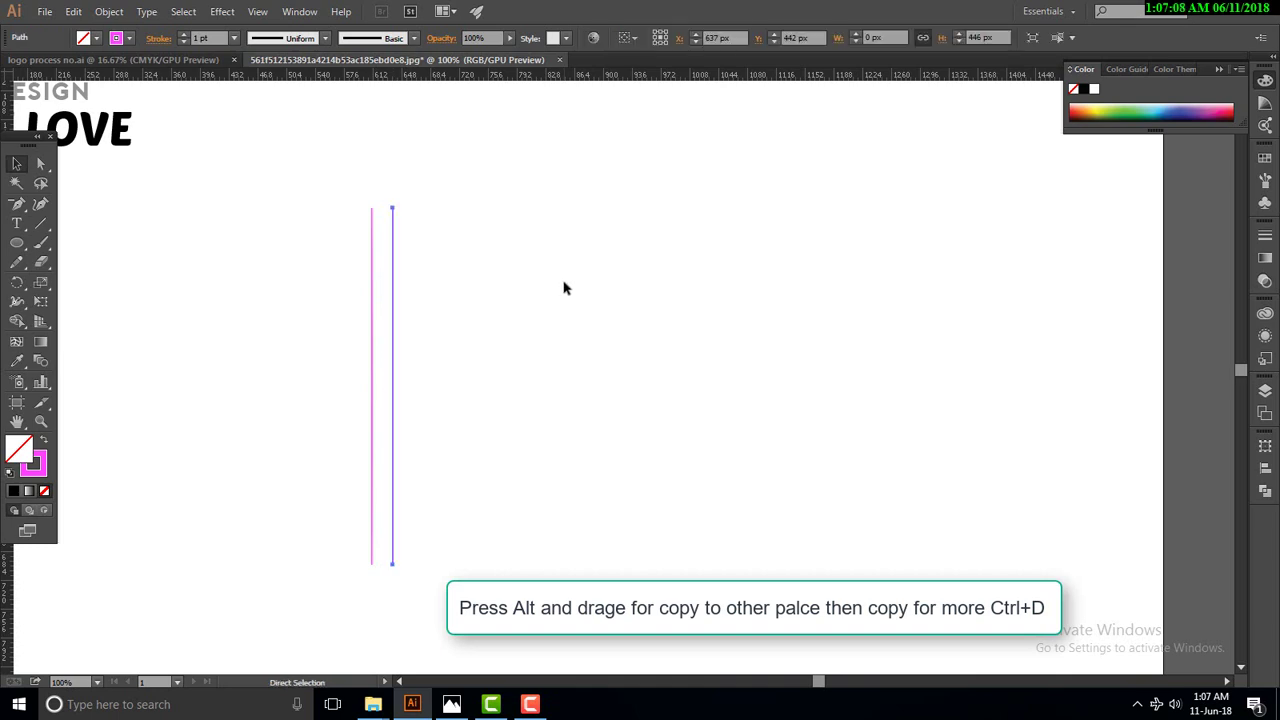
pyautogui.hotkey('ctrl', 'd')
pyautogui.hotkey('ctrl', 'd')
pyautogui.hotkey('ctrl', 'd')
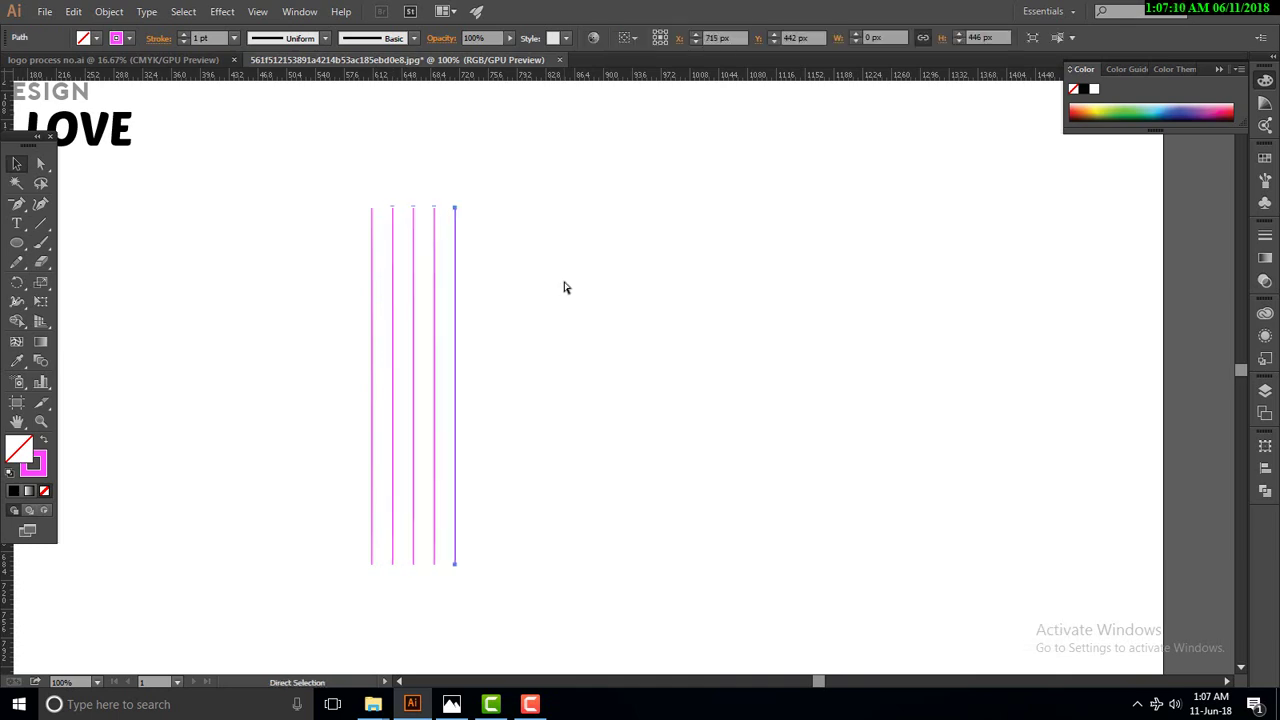
pyautogui.hotkey('ctrl', 'd')
pyautogui.hotkey('ctrl', 'd')
pyautogui.hotkey('ctrl', 'd')
pyautogui.hotkey('ctrl', 'd')
pyautogui.hotkey('ctrl', 'd')
pyautogui.hotkey('ctrl', 'd')
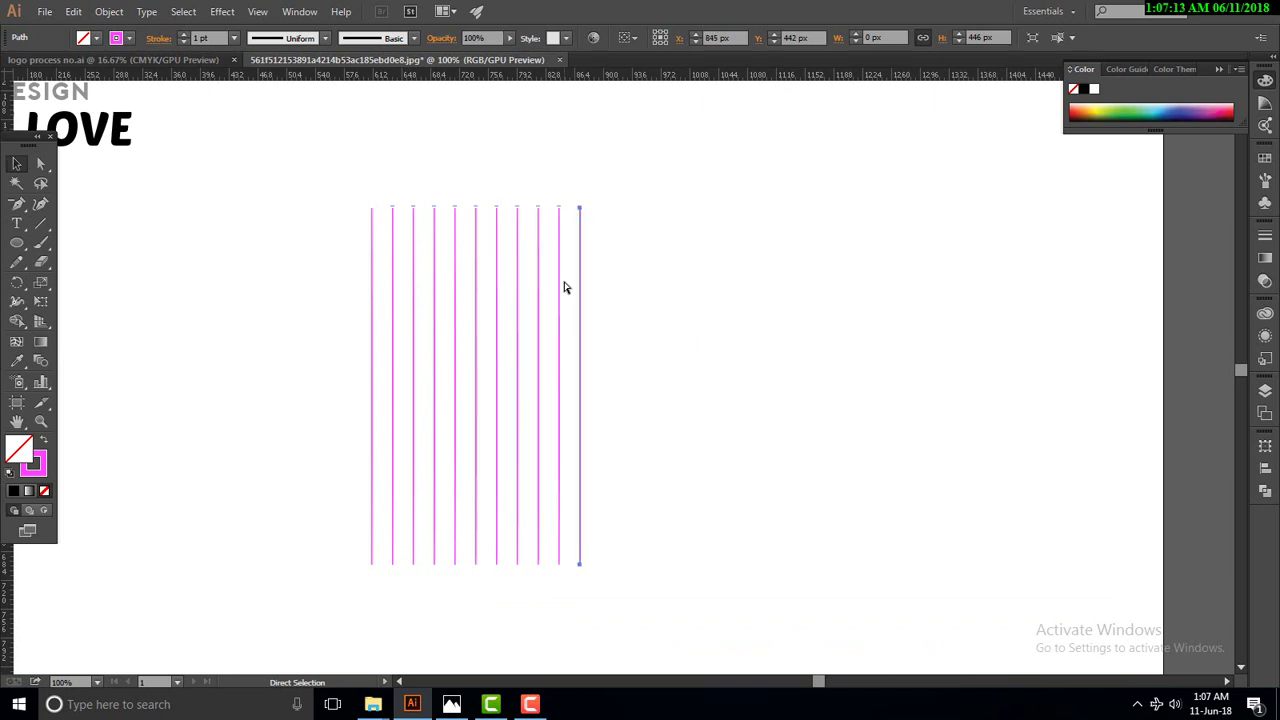
pyautogui.hotkey('ctrl', 'd')
pyautogui.hotkey('ctrl', 'd')
pyautogui.hotkey('ctrl', 'd')
pyautogui.hotkey('ctrl', 'd')
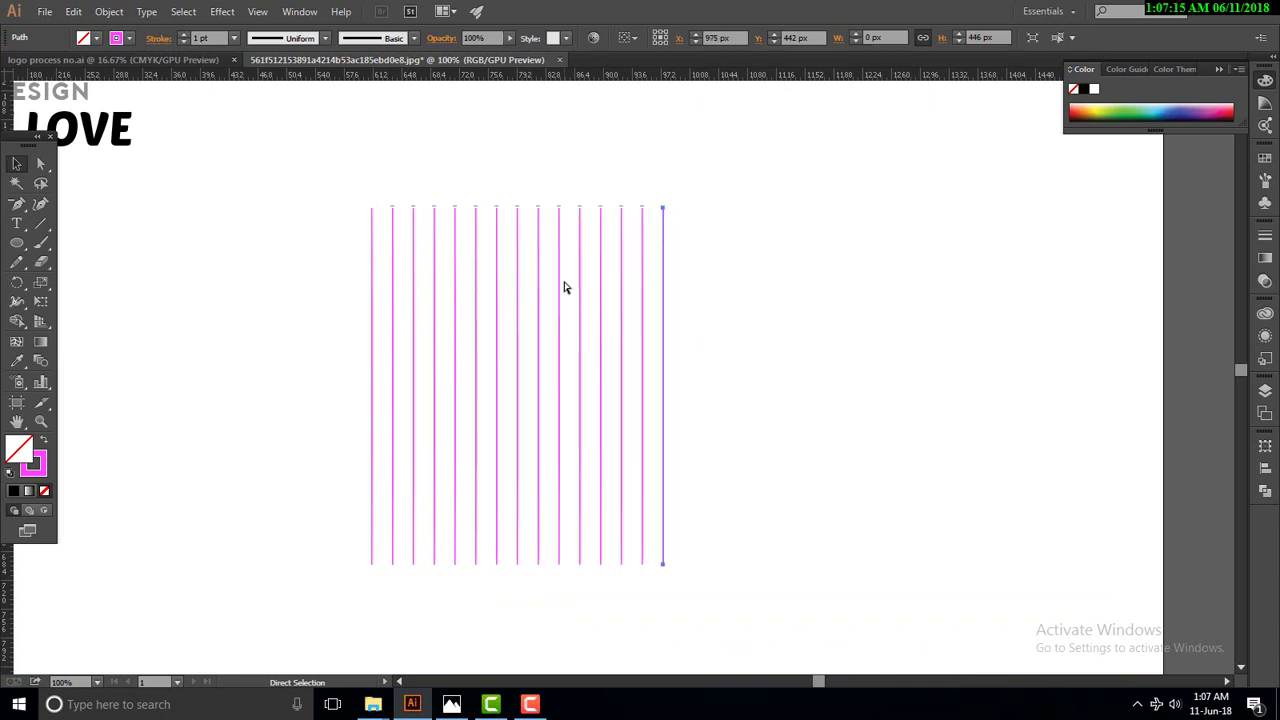
pyautogui.hotkey('ctrl', 'd')
pyautogui.hotkey('ctrl', 'd')
pyautogui.hotkey('ctrl', 'd')
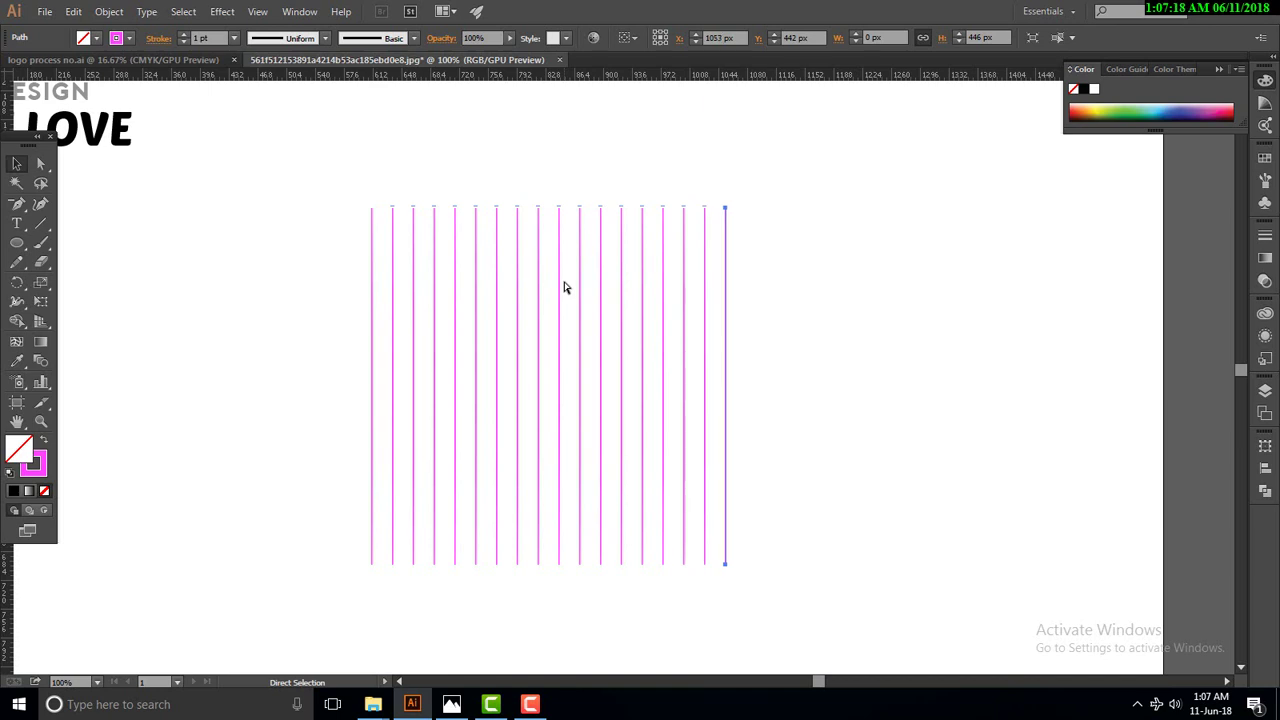
pyautogui.press('v')
pyautogui.moveTo(338, 181)
pyautogui.mouseDown()
pyautogui.moveTo(672, 484)
pyautogui.moveTo(845, 585)
pyautogui.mouseUp()
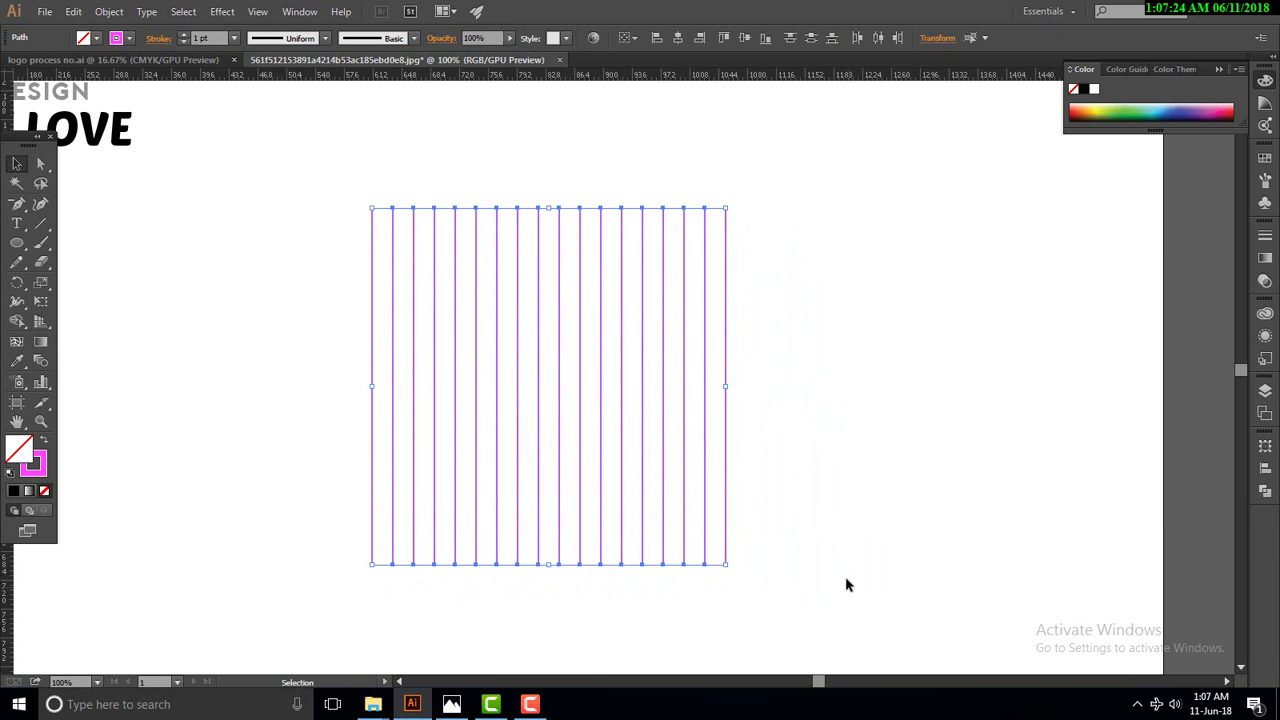
# Add a 90° rotated copy of the vertical lines to form a square grid
pyautogui.rightClick(706, 302)
pyautogui.moveTo(757, 494)
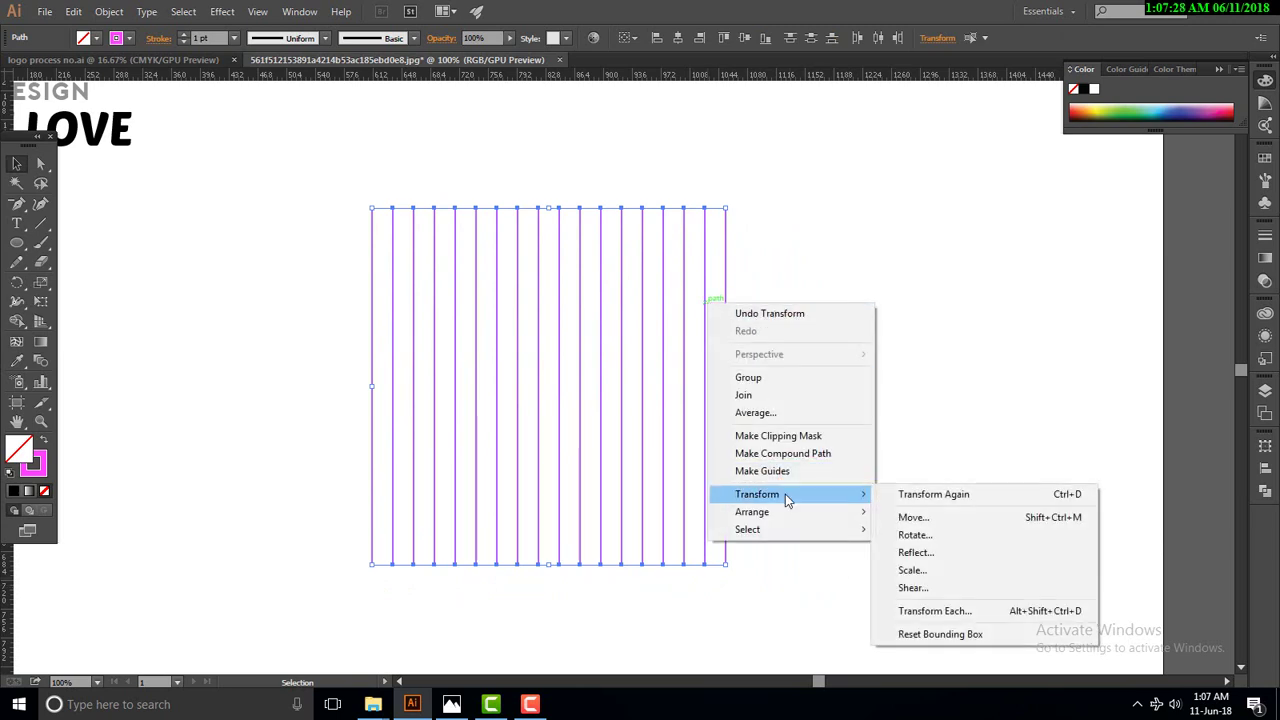
pyautogui.click(949, 545)
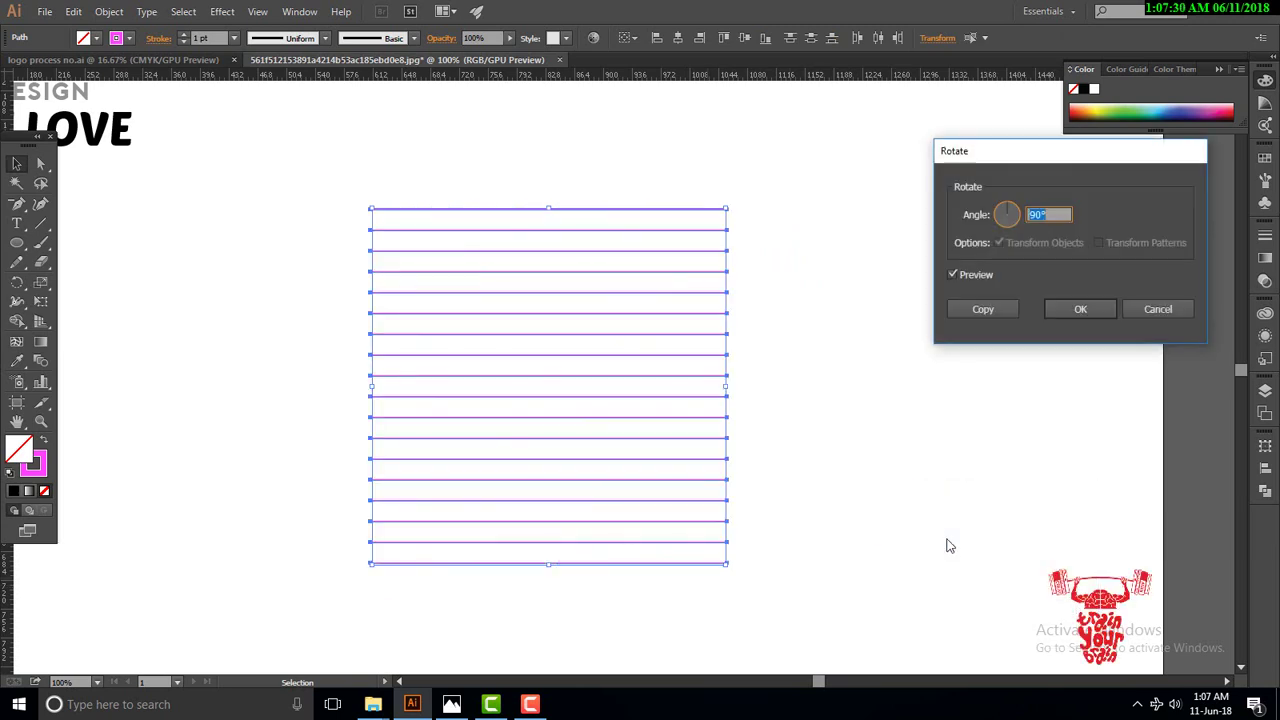
pyautogui.click(983, 310)
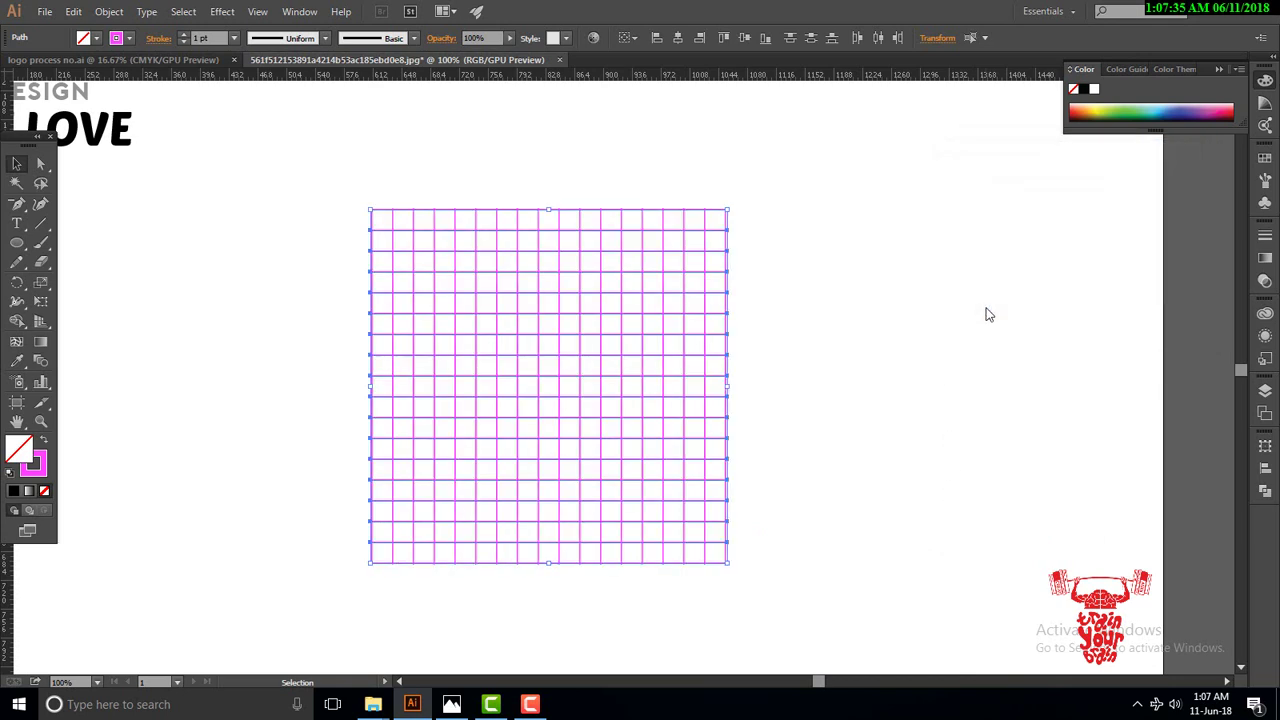
pyautogui.click(748, 329)
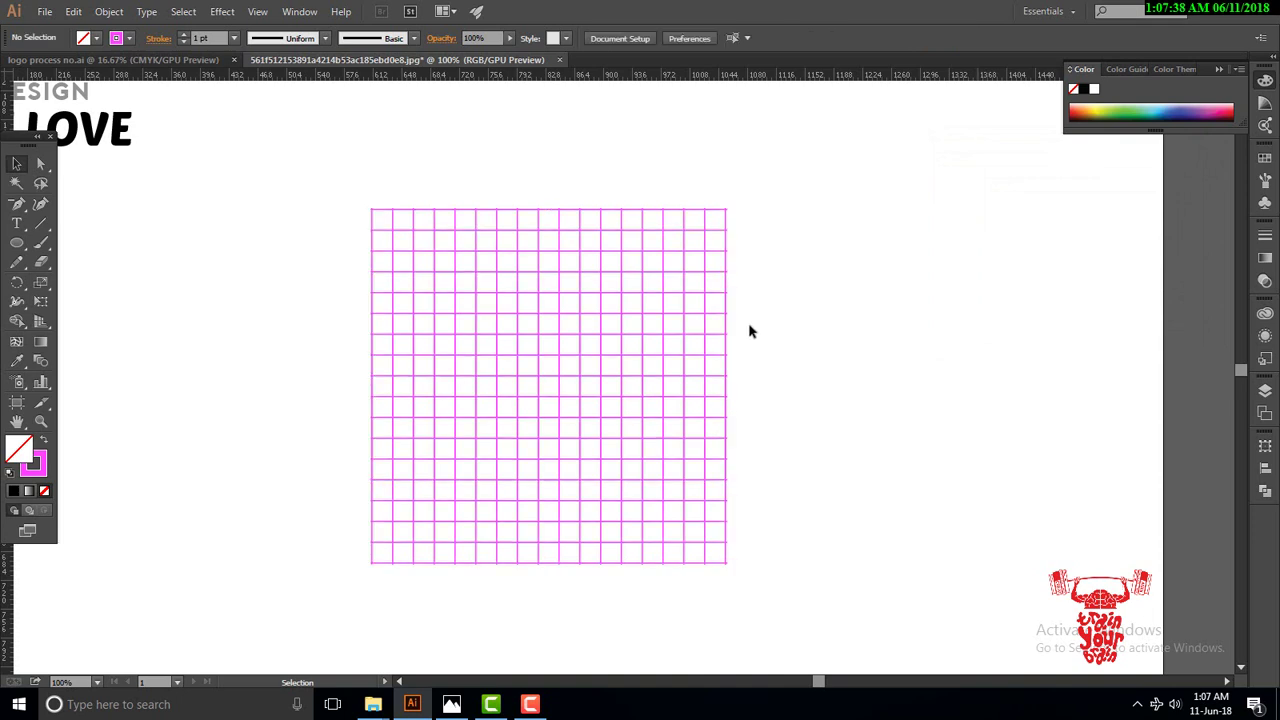
# Select the entire grid and zoom in to 150% with the whole grid in view
pyautogui.click(503, 292)
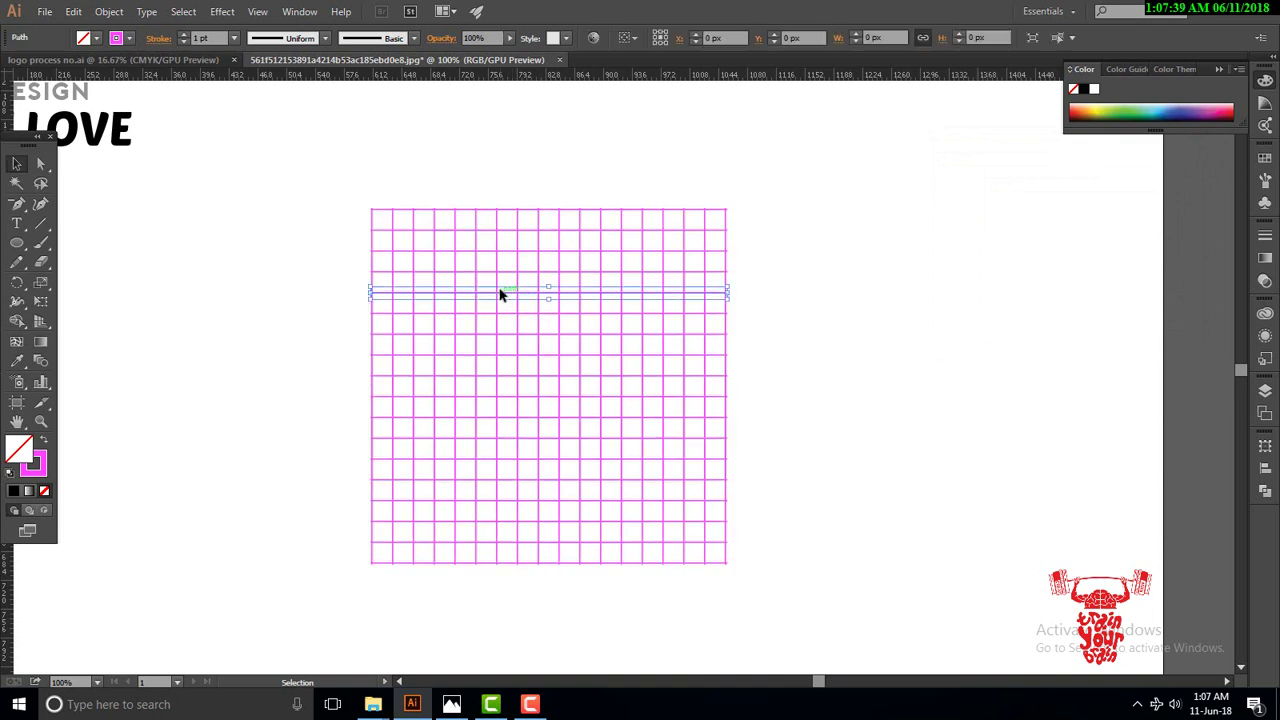
pyautogui.click(752, 183)
pyautogui.moveTo(308, 193)
pyautogui.mouseDown()
pyautogui.moveTo(868, 612)
pyautogui.moveTo(835, 578)
pyautogui.mouseUp()
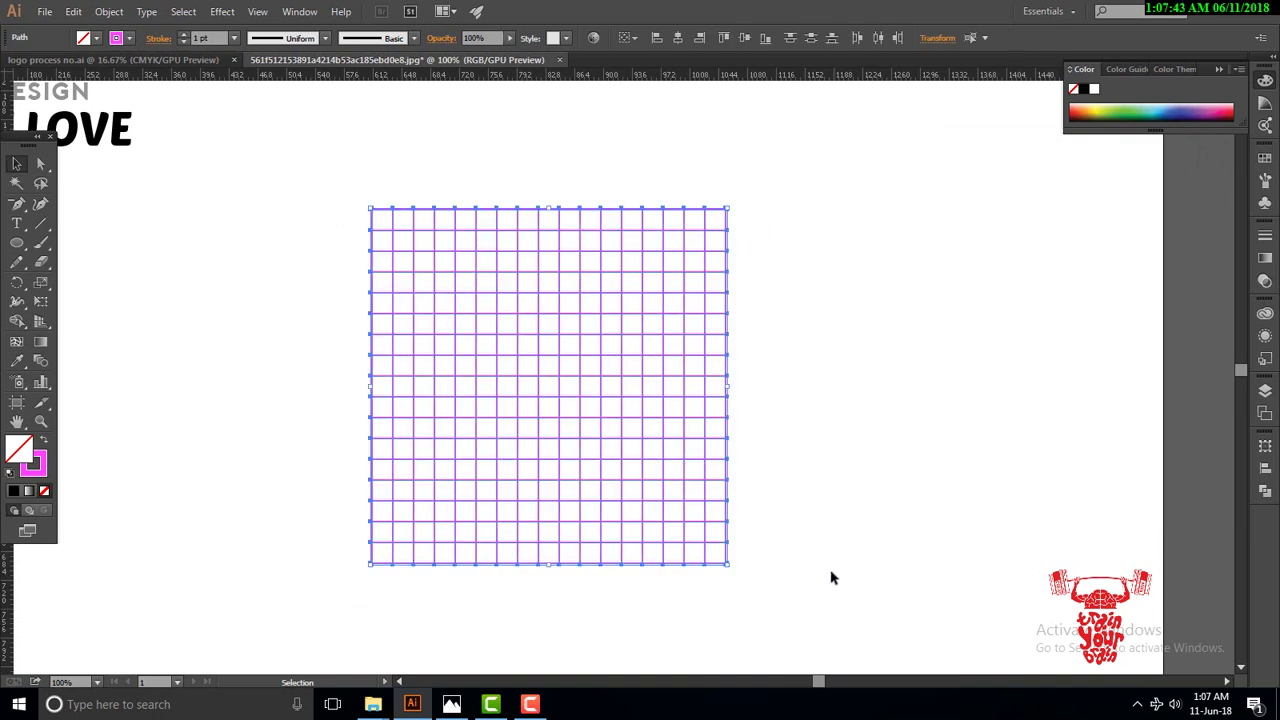
pyautogui.press('a')
pyautogui.hotkey('ctrl', '=')
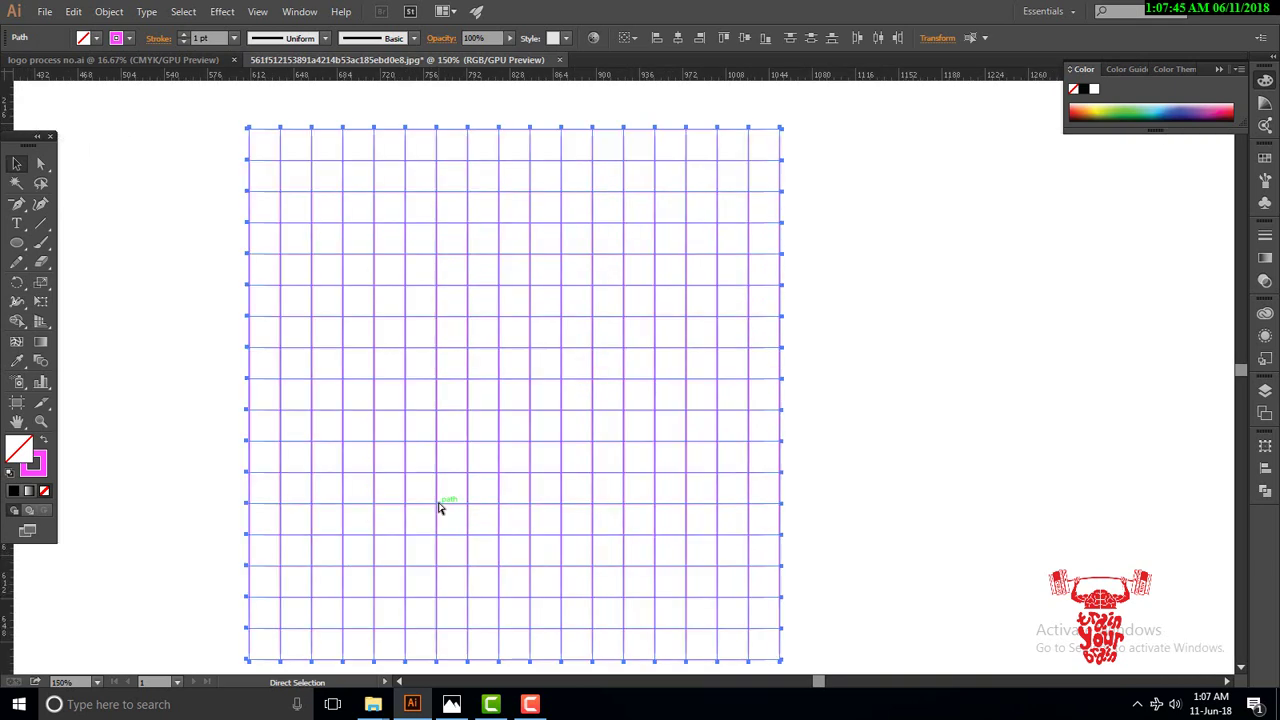
pyautogui.moveTo(617, 443); pyautogui.dragTo(671, 423)
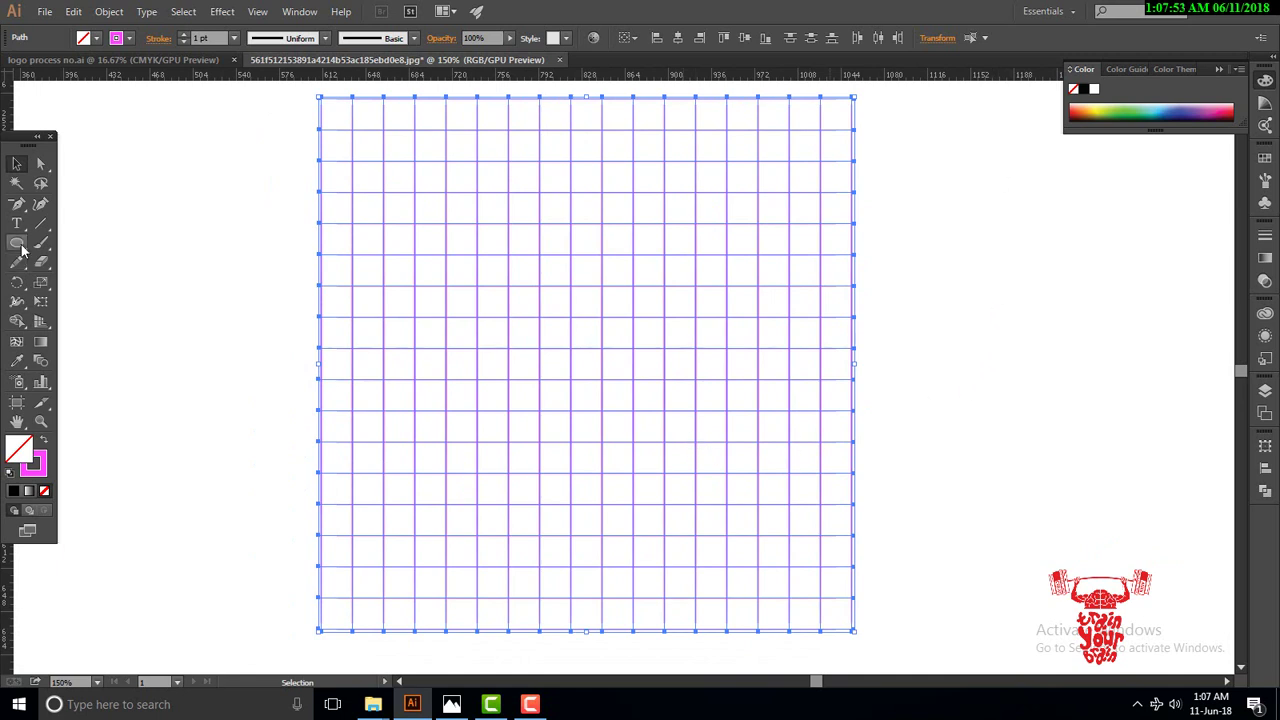
pyautogui.moveTo(15, 243); pyautogui.dragTo(70, 241)
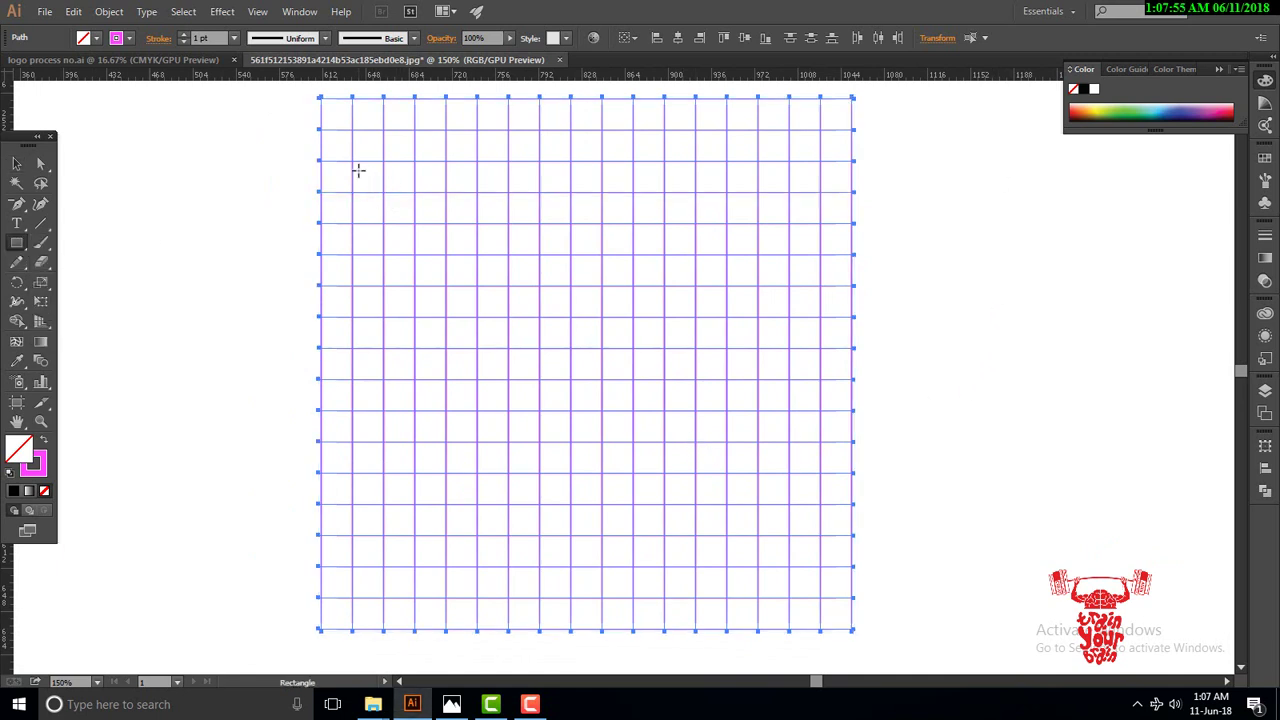
# Draw a 130 × 260 px rectangle at the grid's upper left with a 2 pt blue stroke
pyautogui.moveTo(352, 160); pyautogui.dragTo(475, 372)
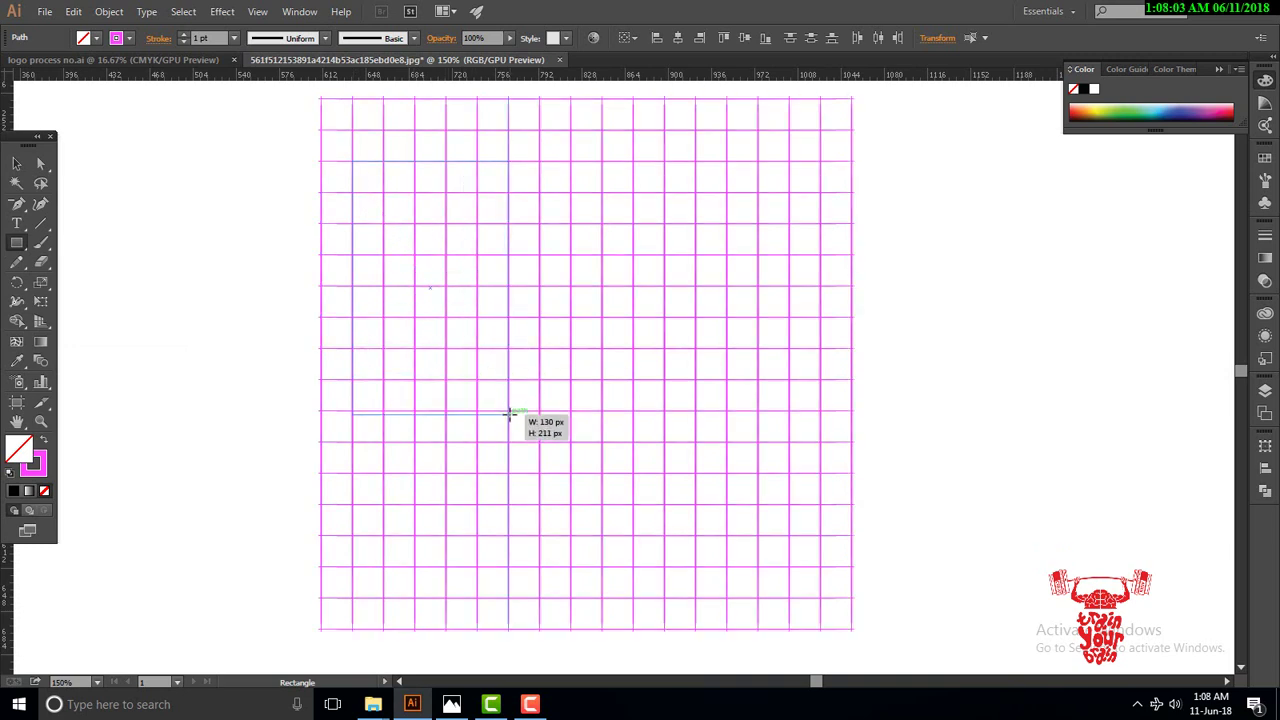
pyautogui.moveTo(477, 373)
pyautogui.mouseDown()
pyautogui.moveTo(508, 503)
pyautogui.moveTo(506, 473)
pyautogui.mouseUp()
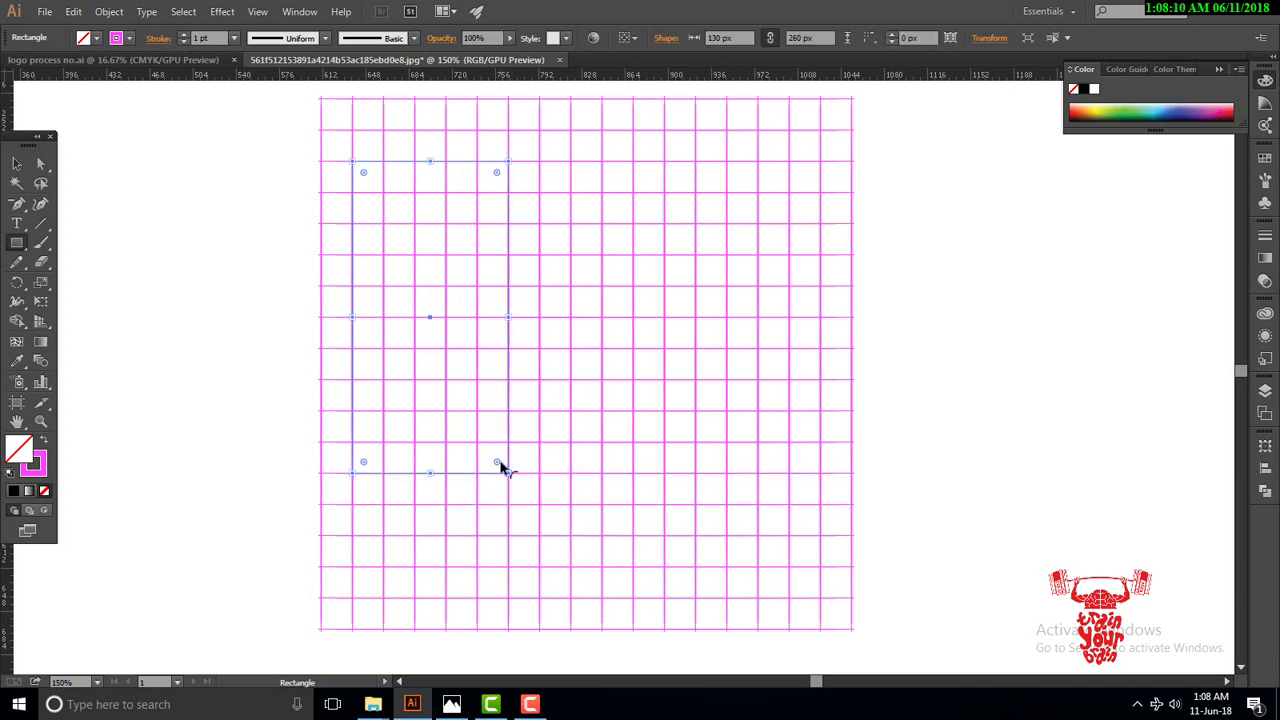
pyautogui.click(185, 36)
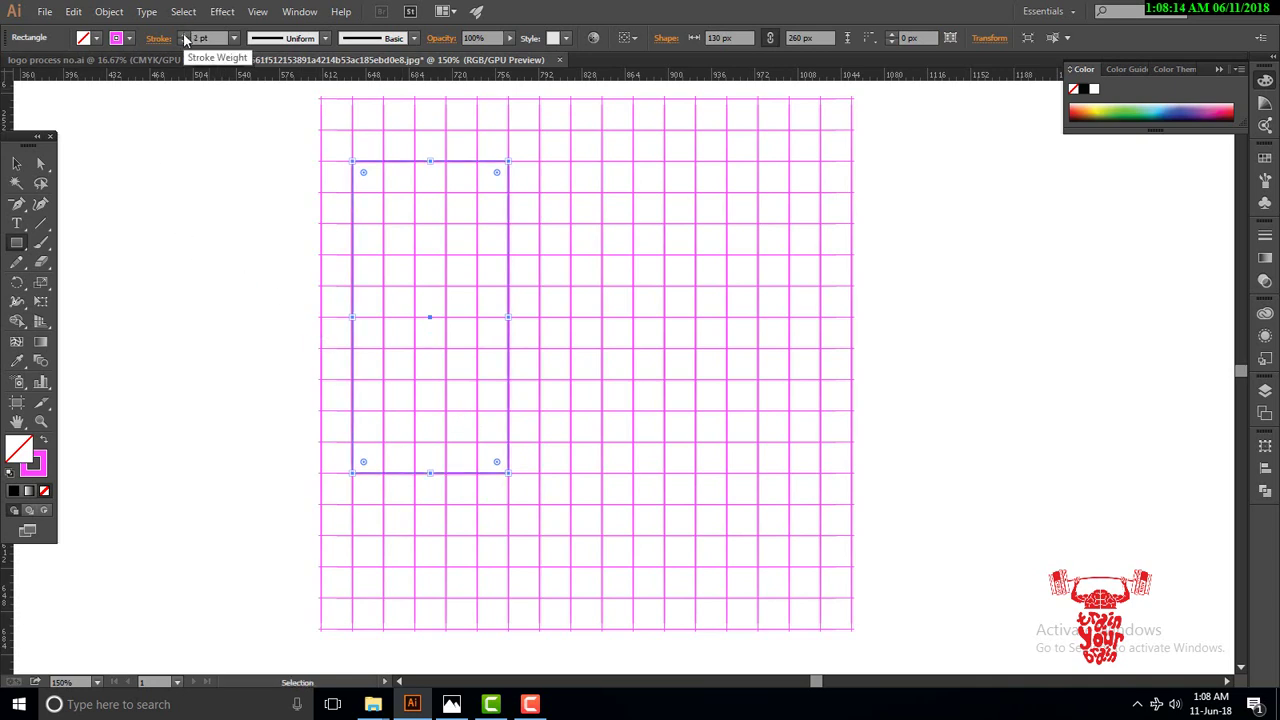
pyautogui.doubleClick(42, 460)
pyautogui.click(663, 316)
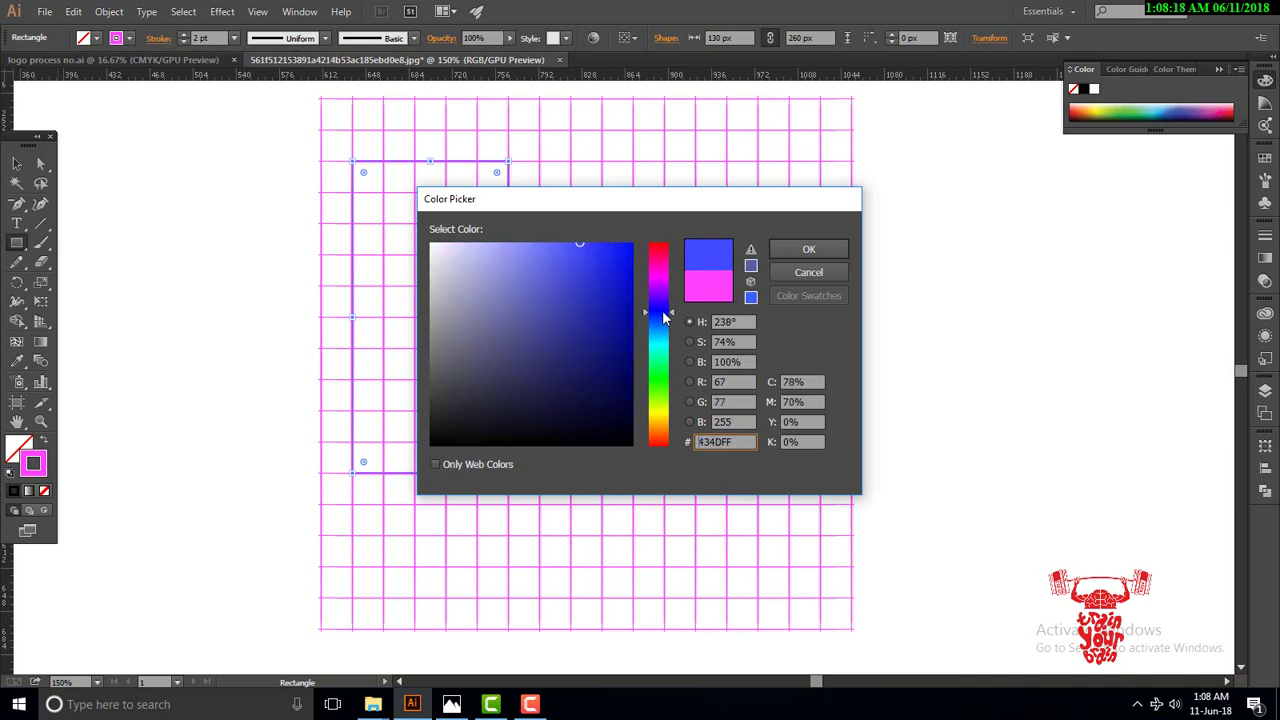
pyautogui.click(791, 246)
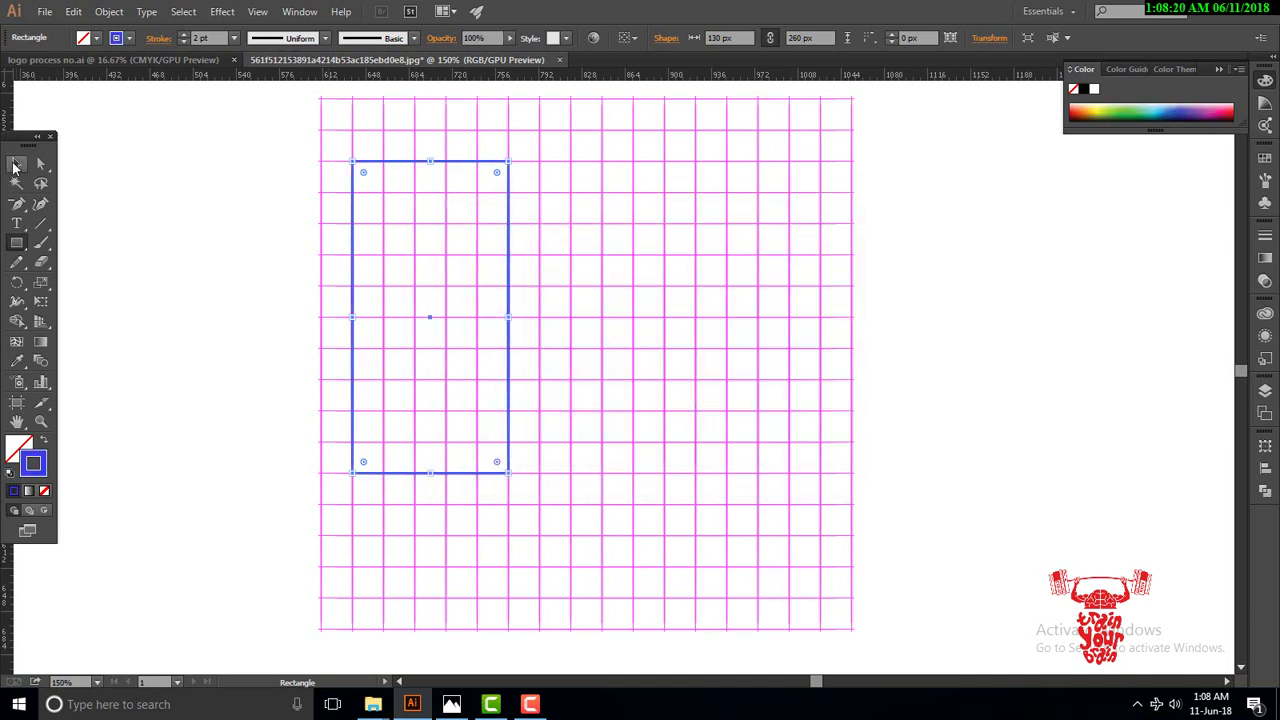
pyautogui.click(16, 163)
pyautogui.click(163, 185)
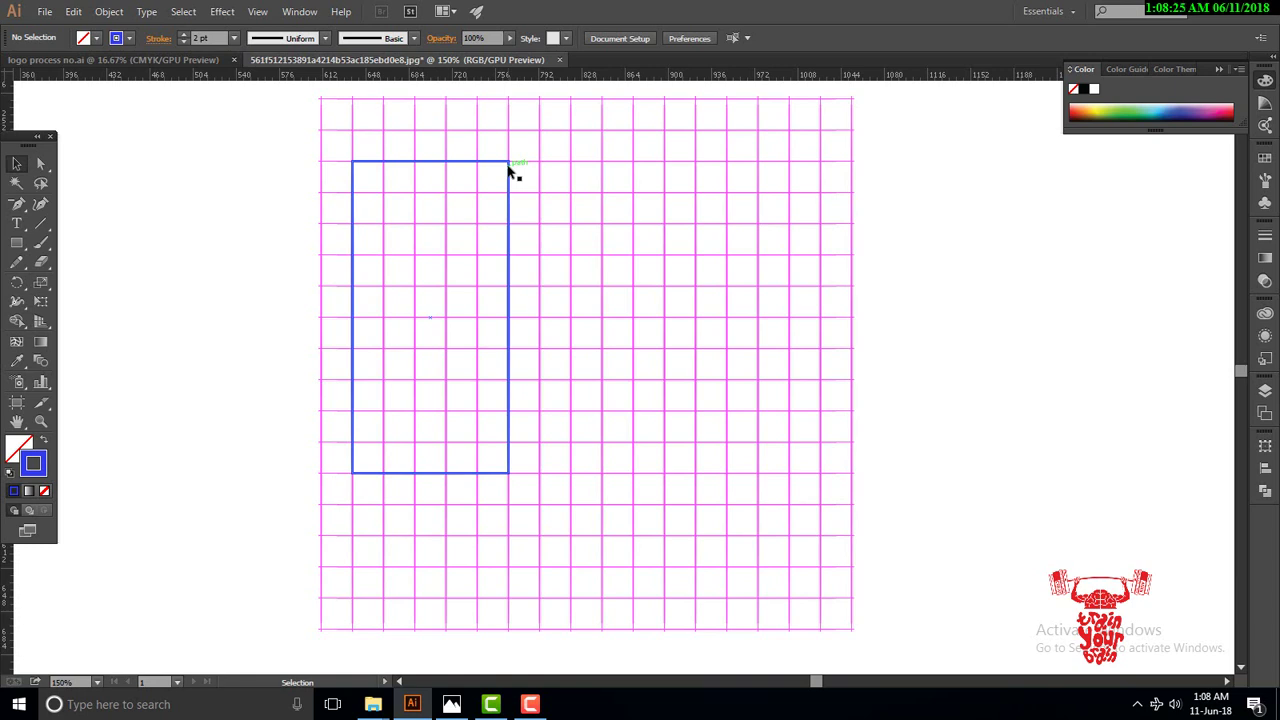
# Copy the rectangle, rotate it 90°, and lay it across the tall rectangle's lower half
pyautogui.moveTo(510, 172); pyautogui.dragTo(1017, 218)
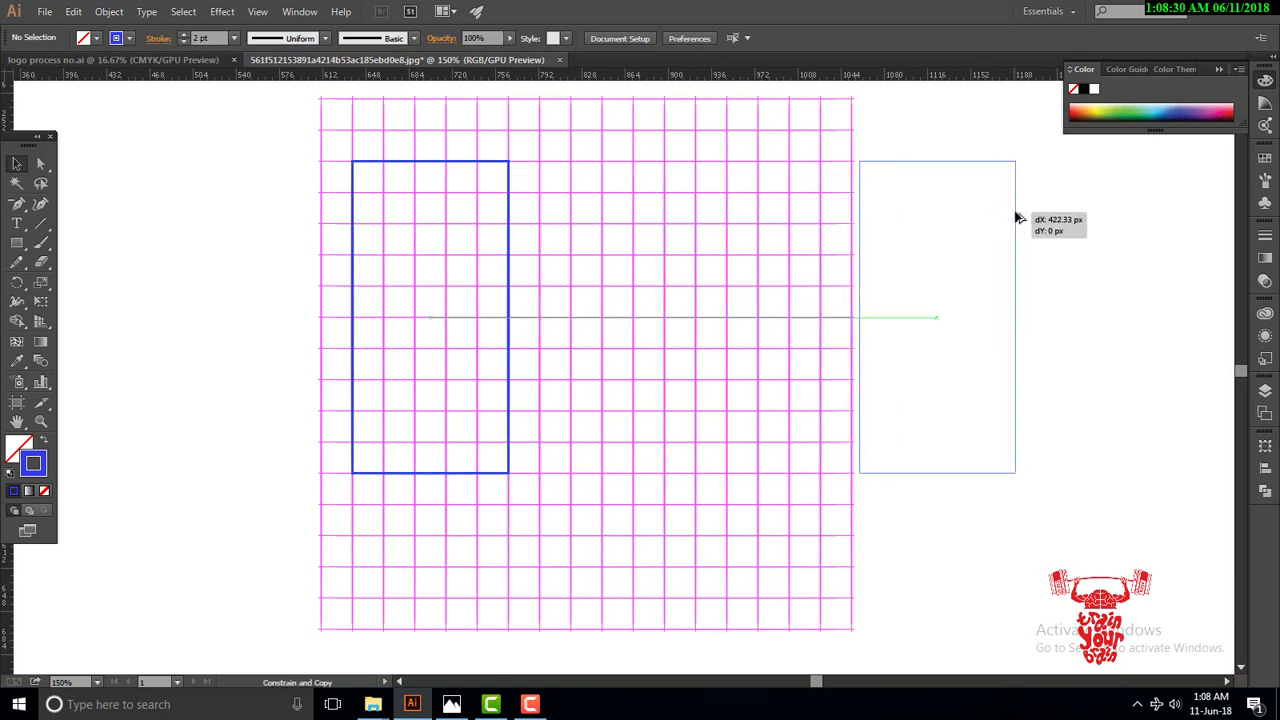
pyautogui.moveTo(1017, 218); pyautogui.dragTo(1016, 216)
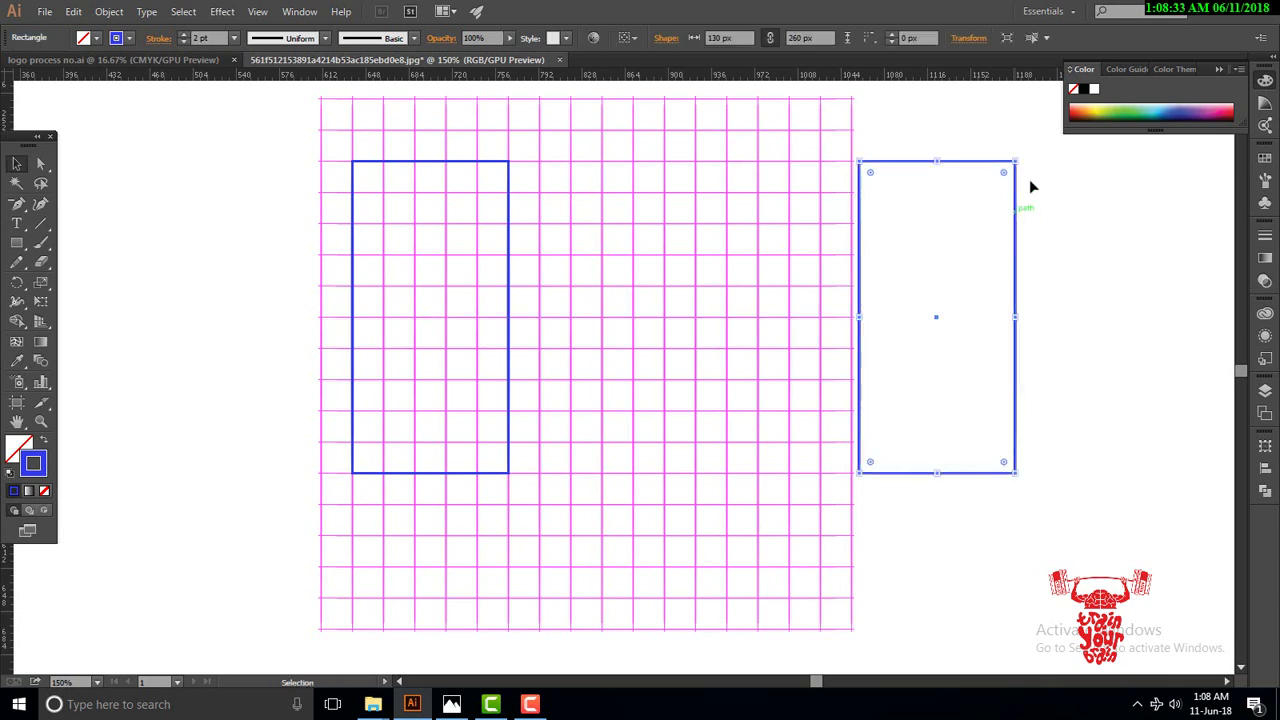
pyautogui.moveTo(1019, 162); pyautogui.dragTo(831, 288)
pyautogui.click(1082, 210)
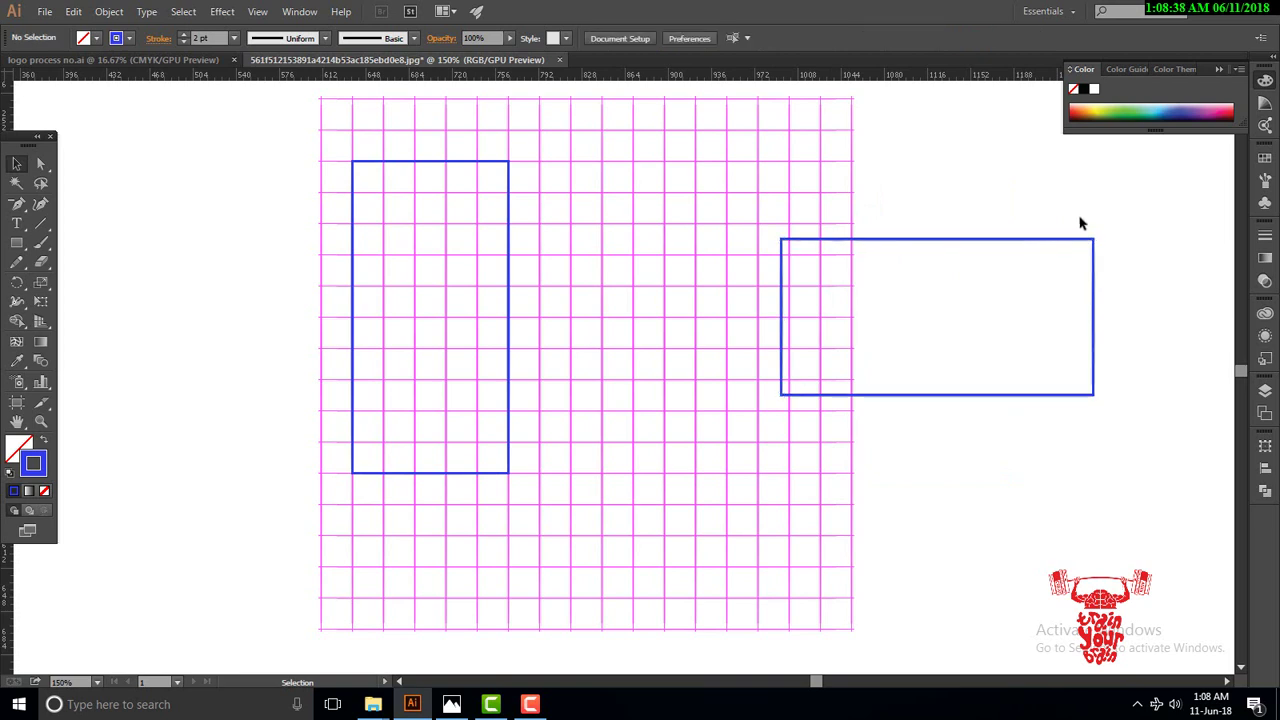
pyautogui.moveTo(1050, 245); pyautogui.dragTo(640, 328)
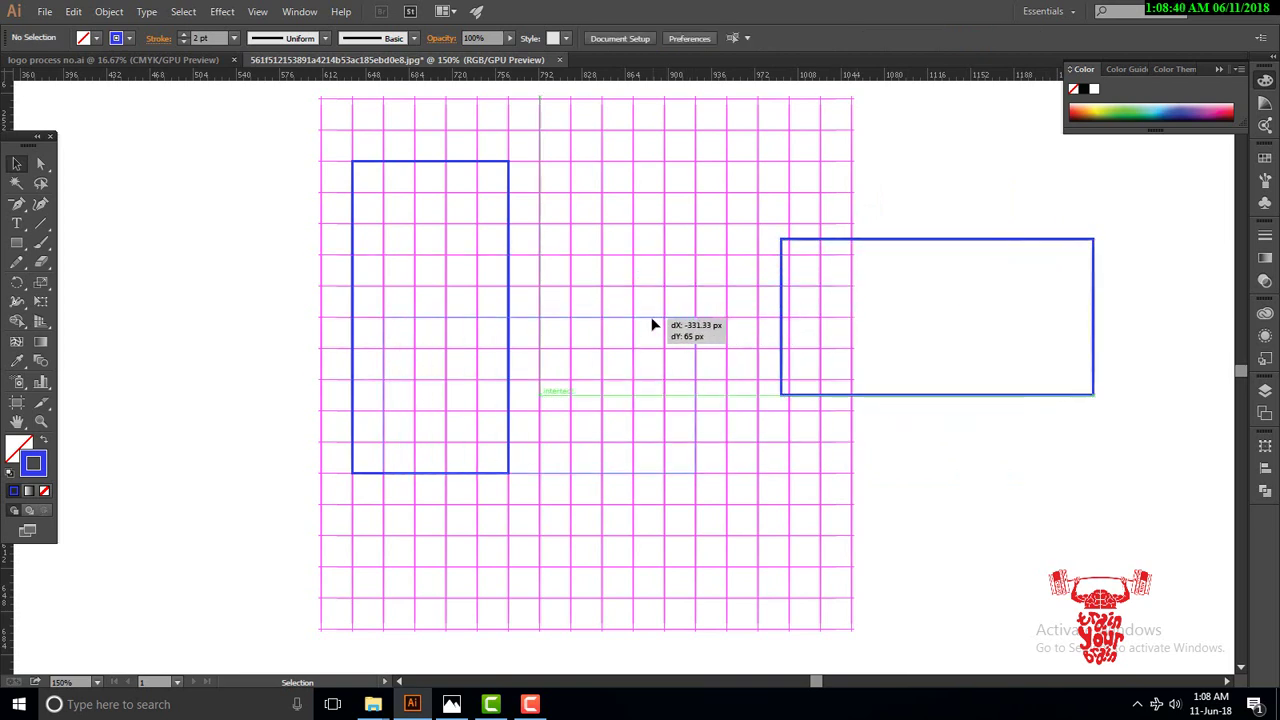
pyautogui.moveTo(640, 328); pyautogui.dragTo(625, 324)
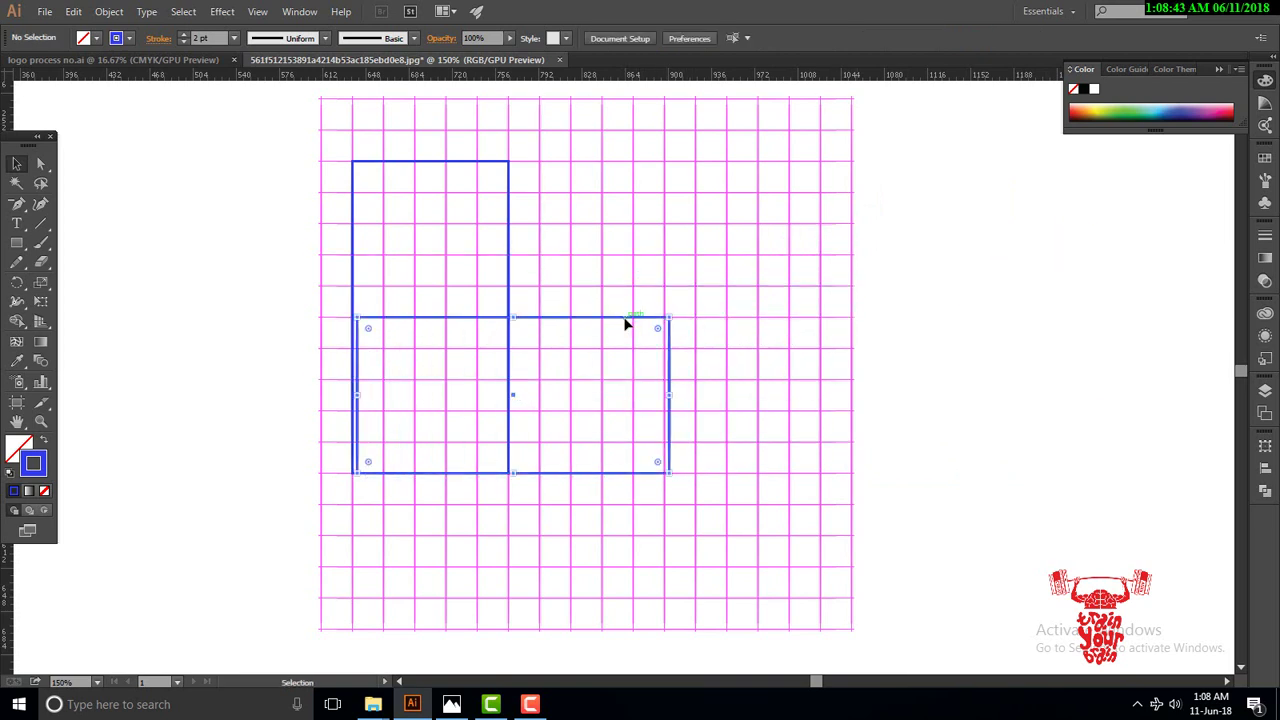
pyautogui.click(508, 191)
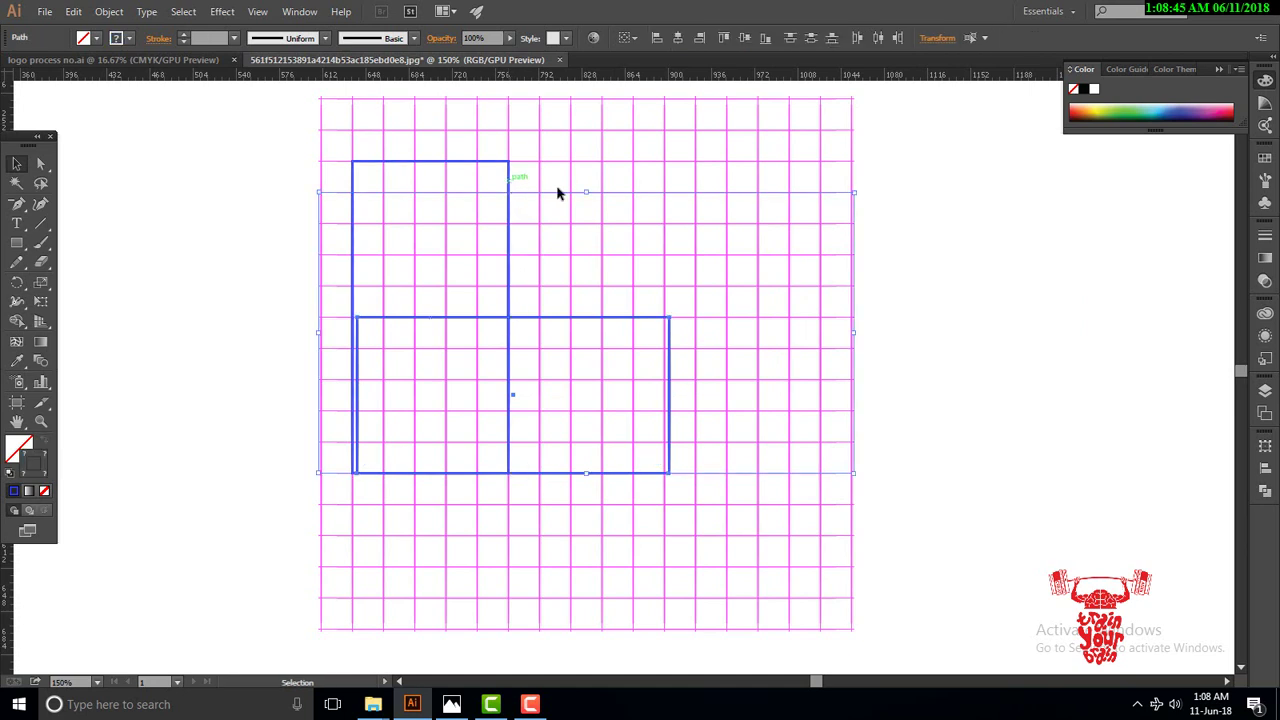
pyautogui.click(605, 322)
# Left-align the lower rectangle with the tall one and widen it to 286 px
pyautogui.click(566, 318)
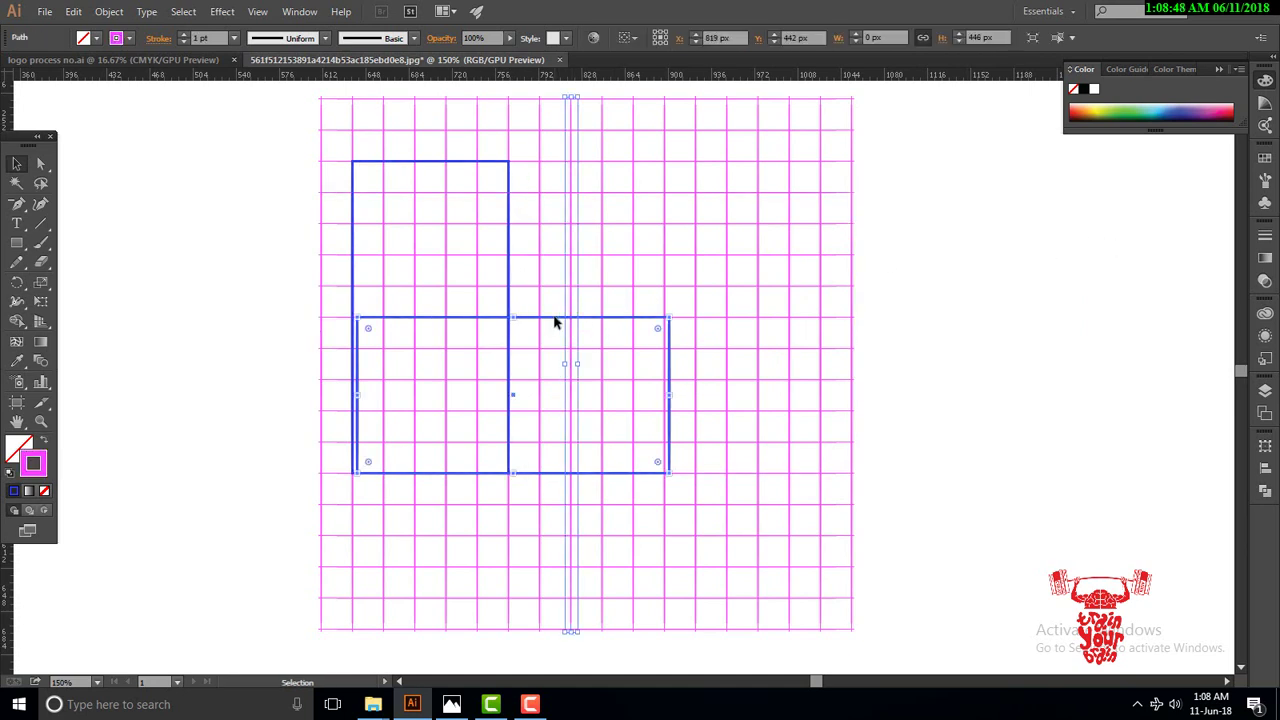
pyautogui.keyDown('shift'); pyautogui.click(508, 180); pyautogui.keyUp('shift')
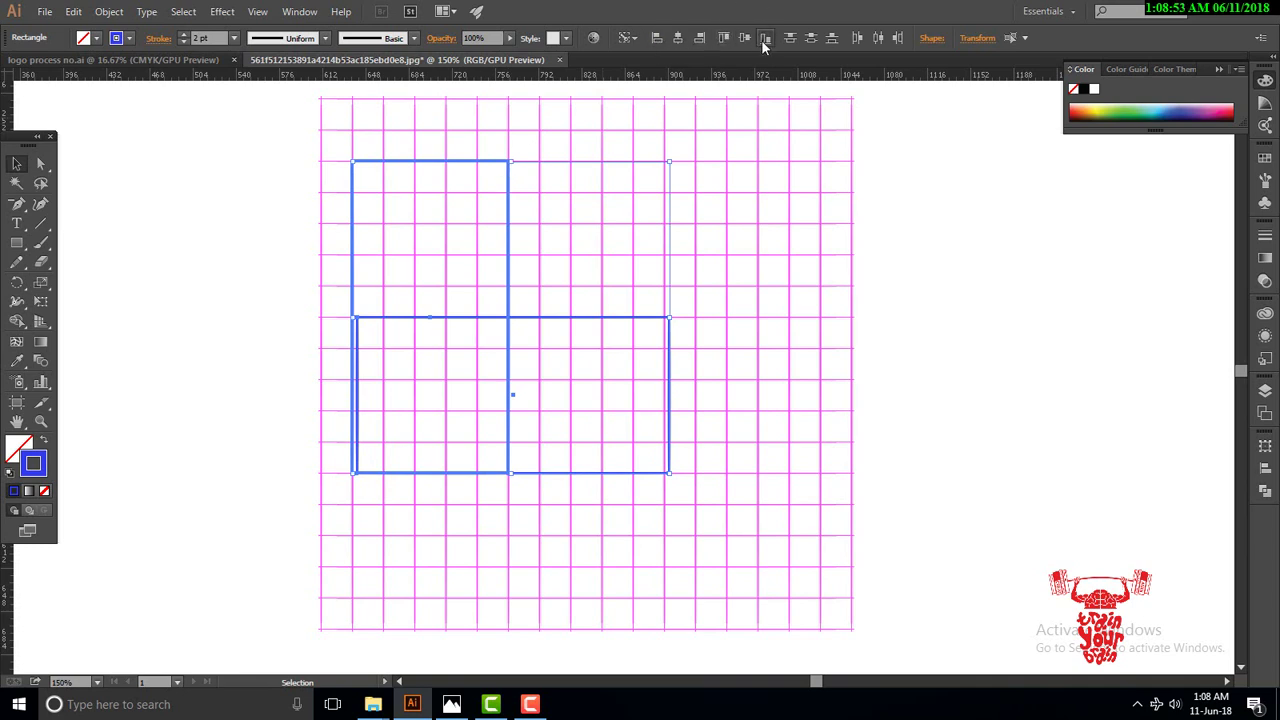
pyautogui.click(658, 38)
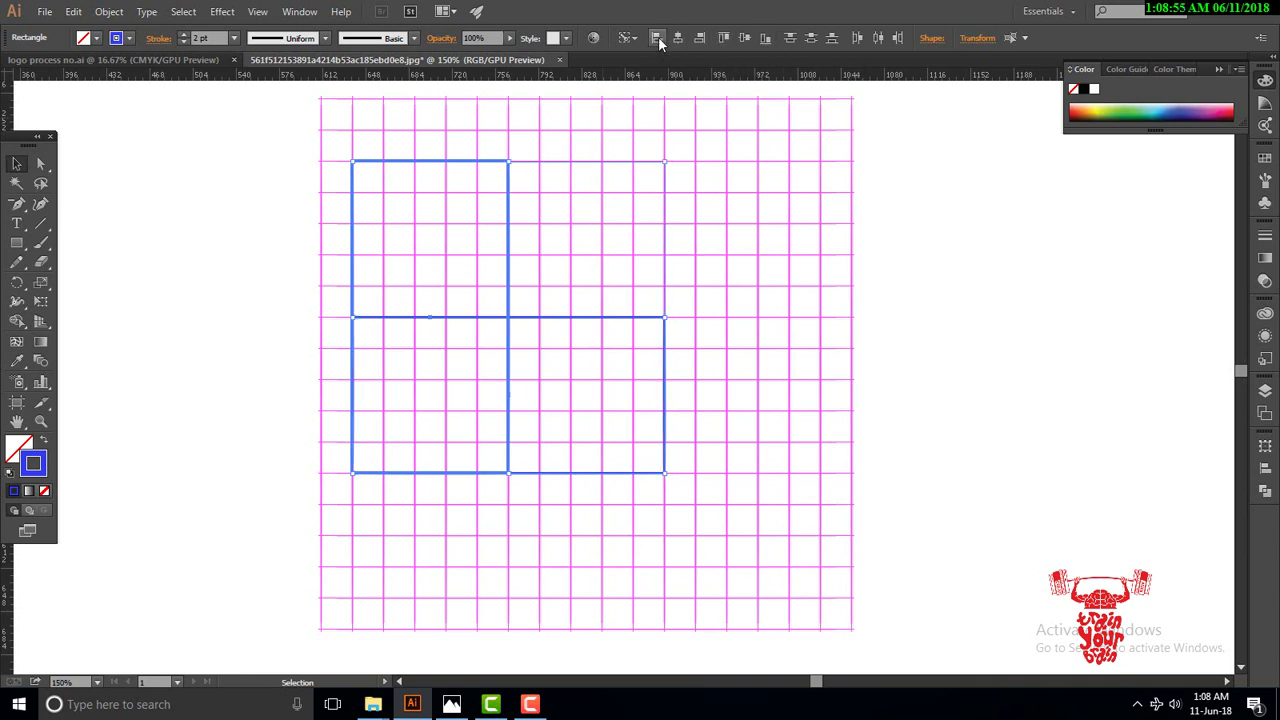
pyautogui.click(655, 412)
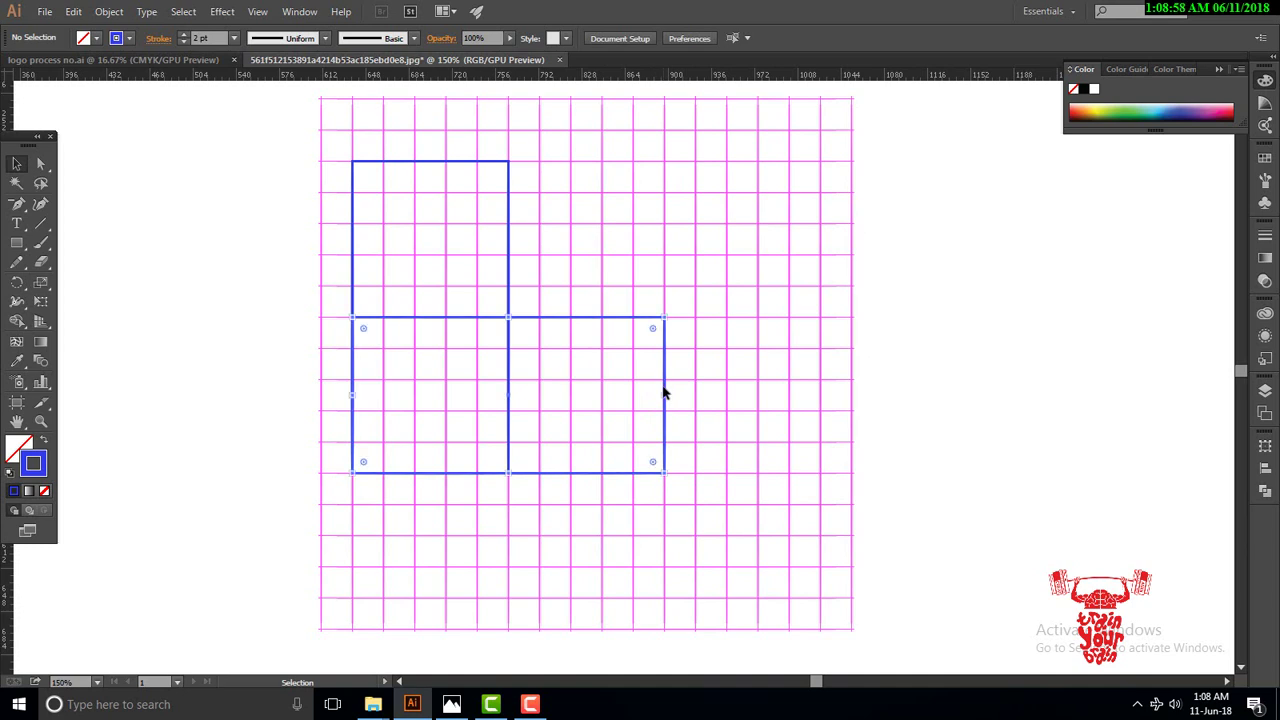
pyautogui.click(663, 392)
pyautogui.moveTo(666, 397); pyautogui.dragTo(697, 394)
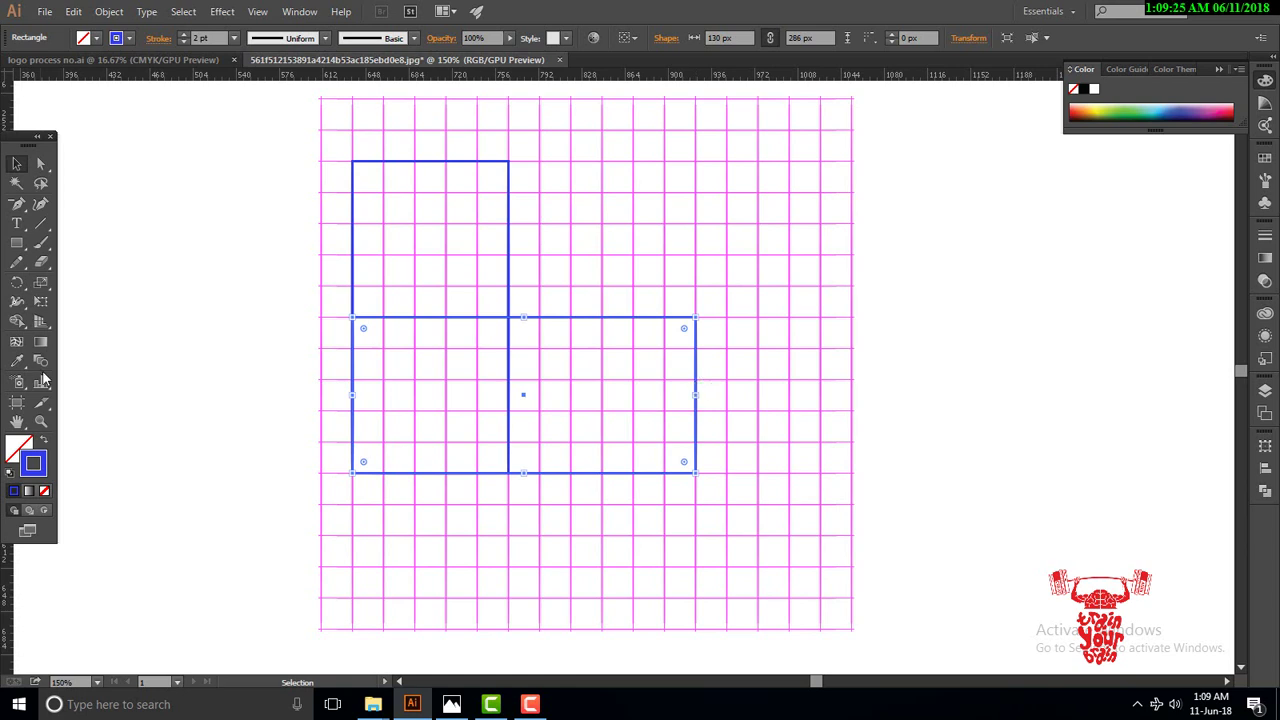
# Draw a 130 px circle filling the tall rectangle's top square
pyautogui.click(21, 246)
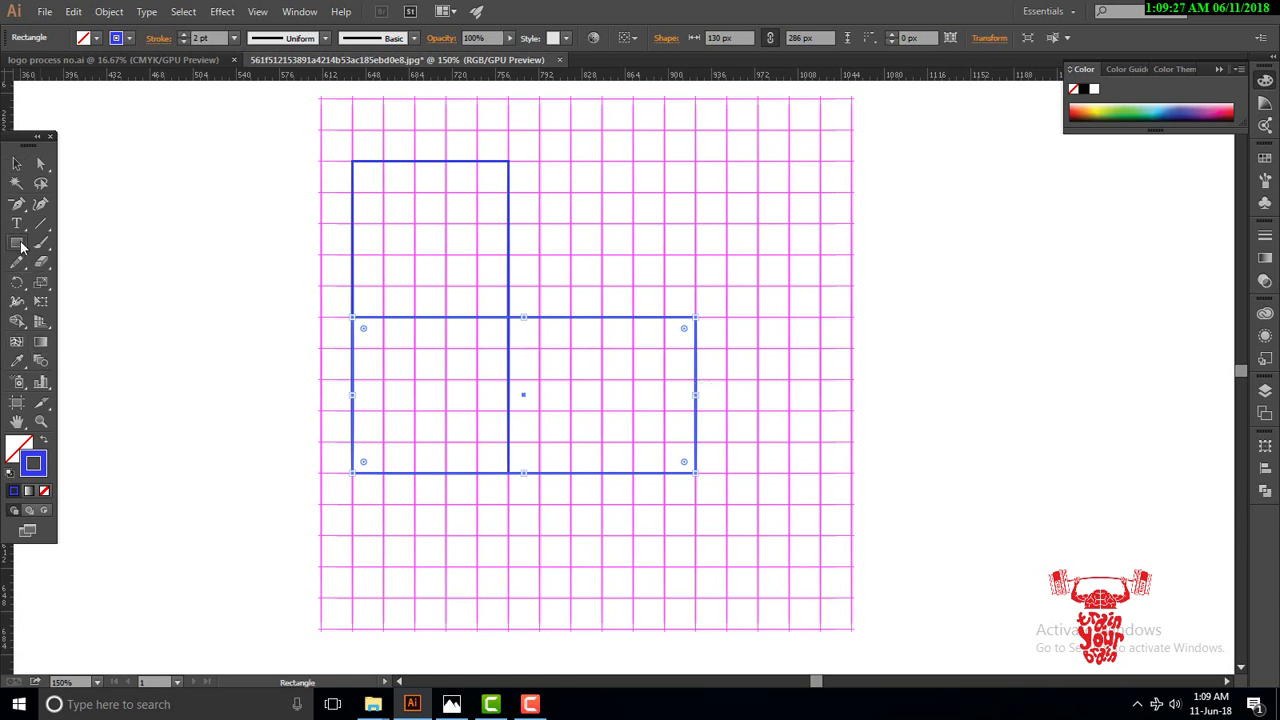
pyautogui.moveTo(21, 246); pyautogui.dragTo(72, 283)
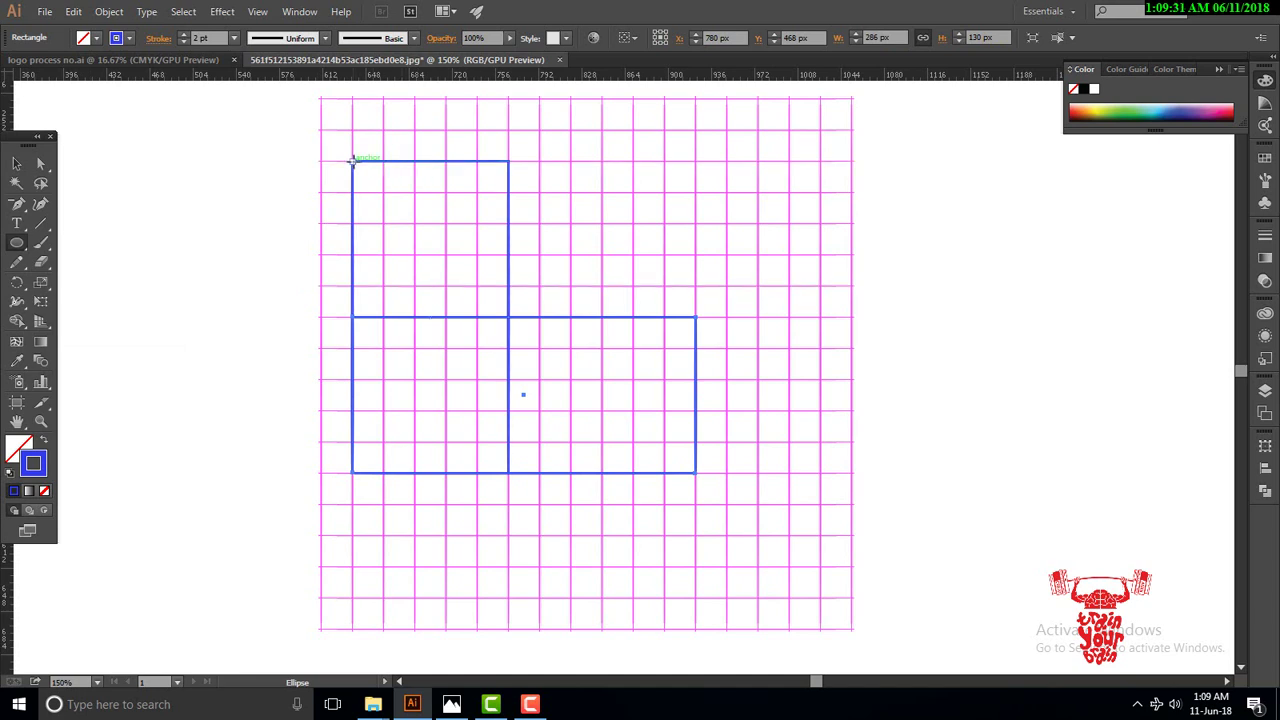
pyautogui.moveTo(352, 160); pyautogui.dragTo(507, 284)
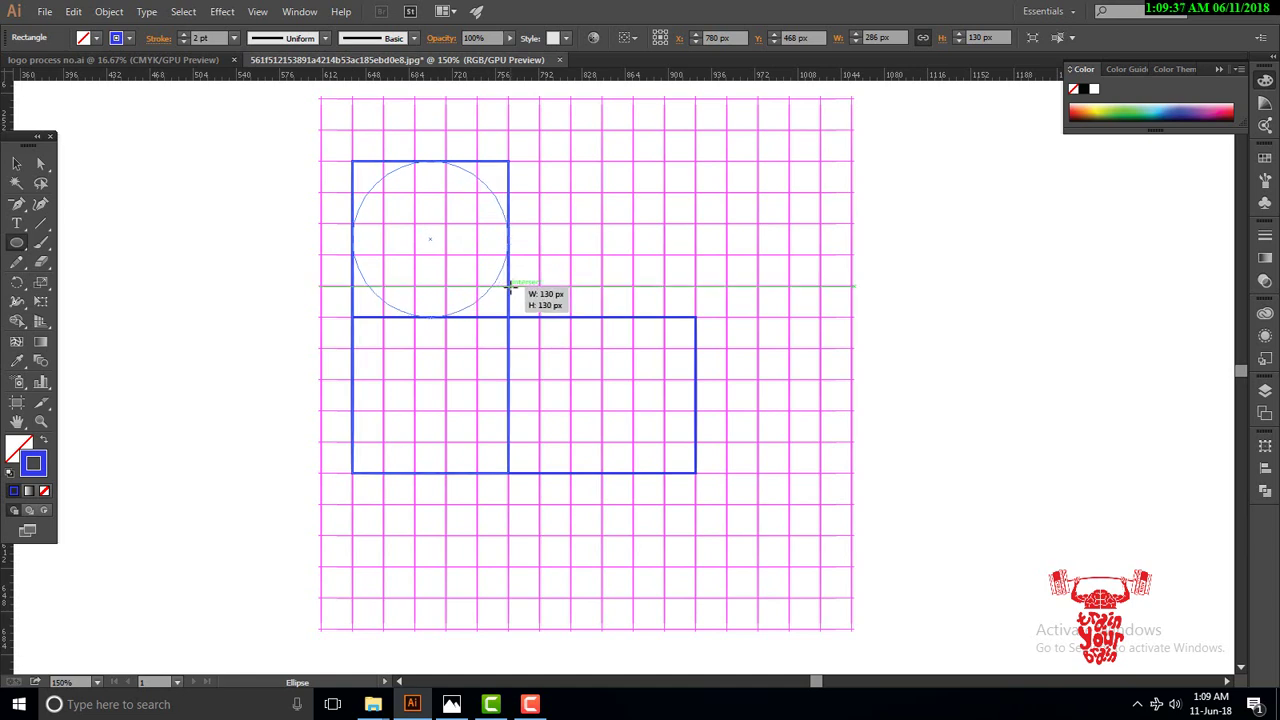
pyautogui.moveTo(507, 286); pyautogui.dragTo(507, 317)
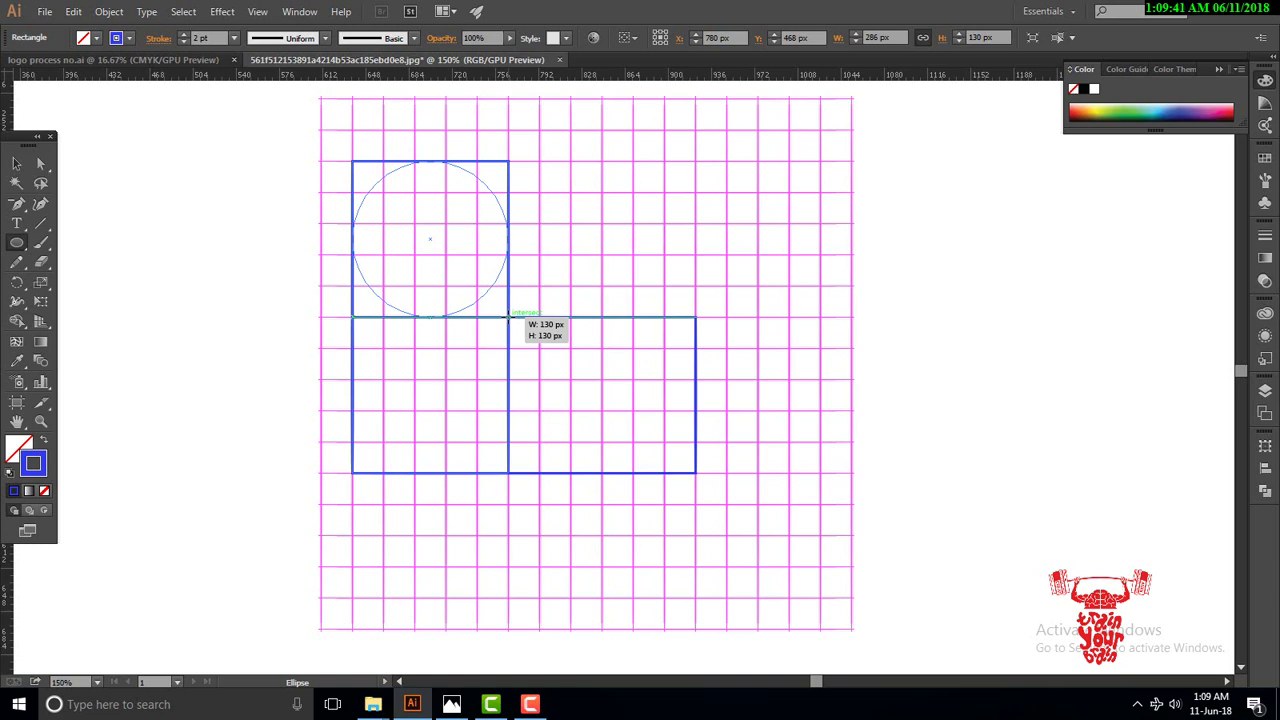
pyautogui.moveTo(507, 317); pyautogui.dragTo(507, 317)
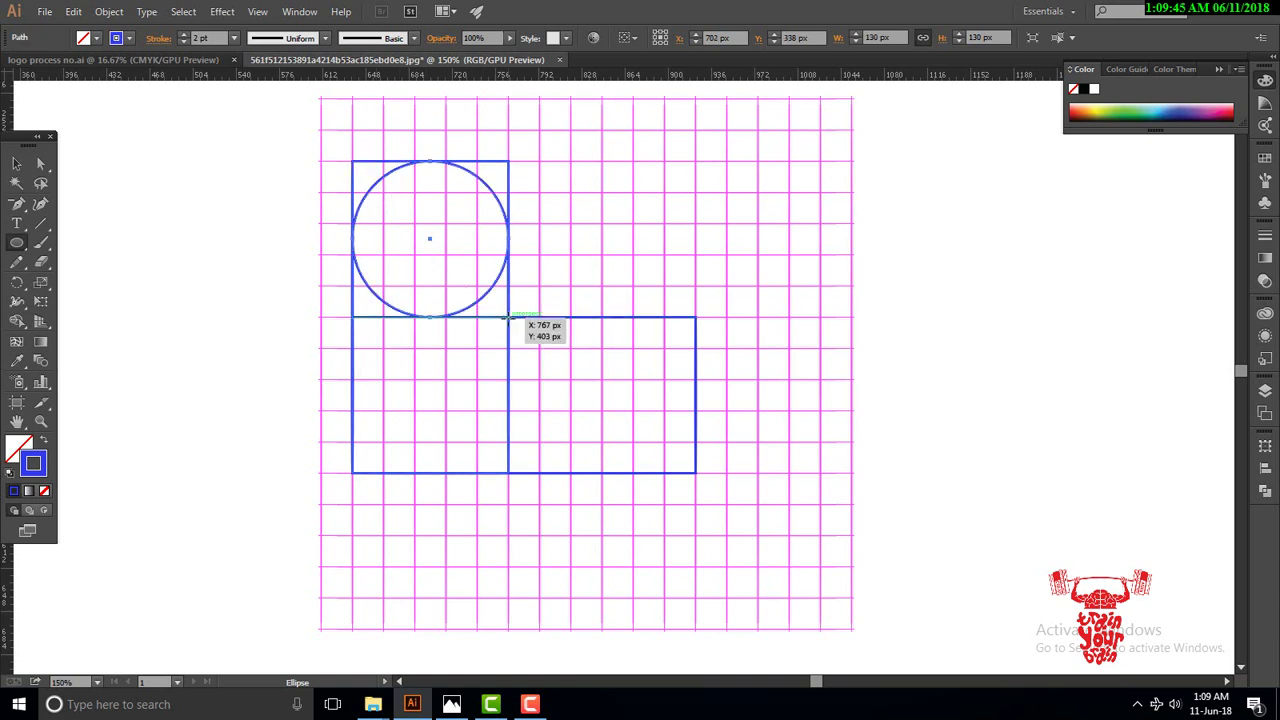
pyautogui.hotkey('ctrl', 'z')
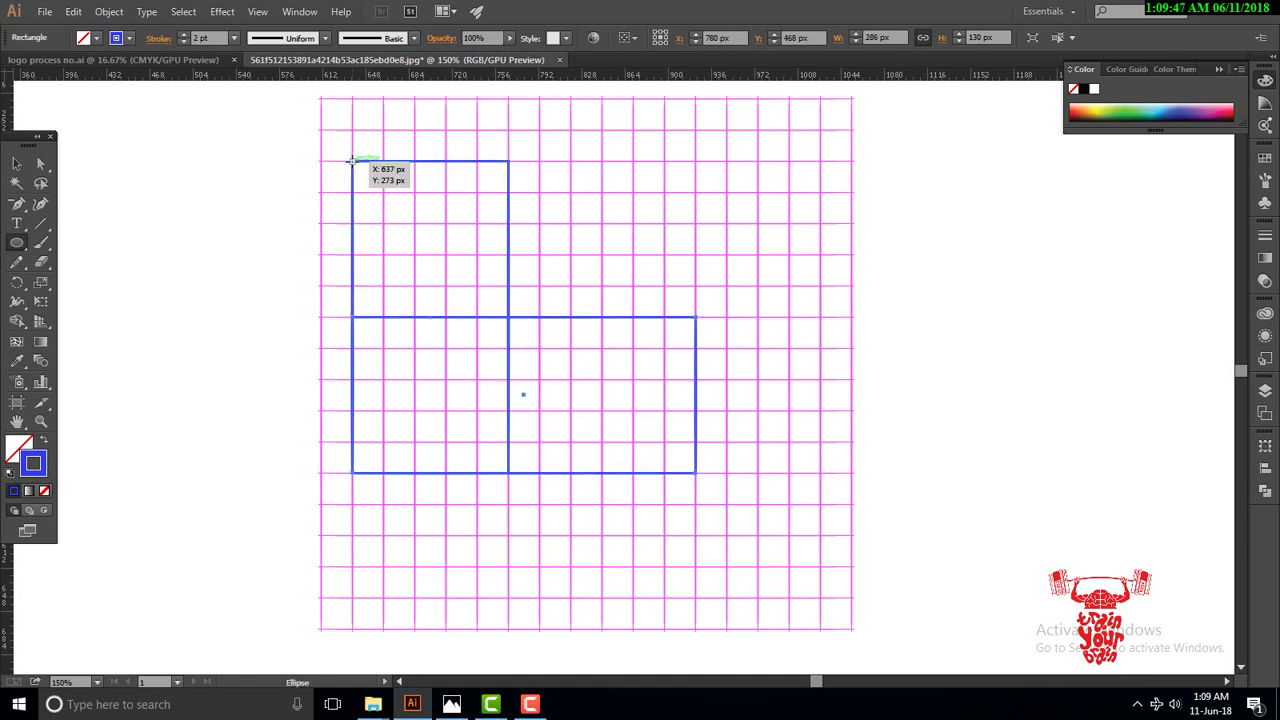
pyautogui.moveTo(351, 160); pyautogui.dragTo(508, 316)
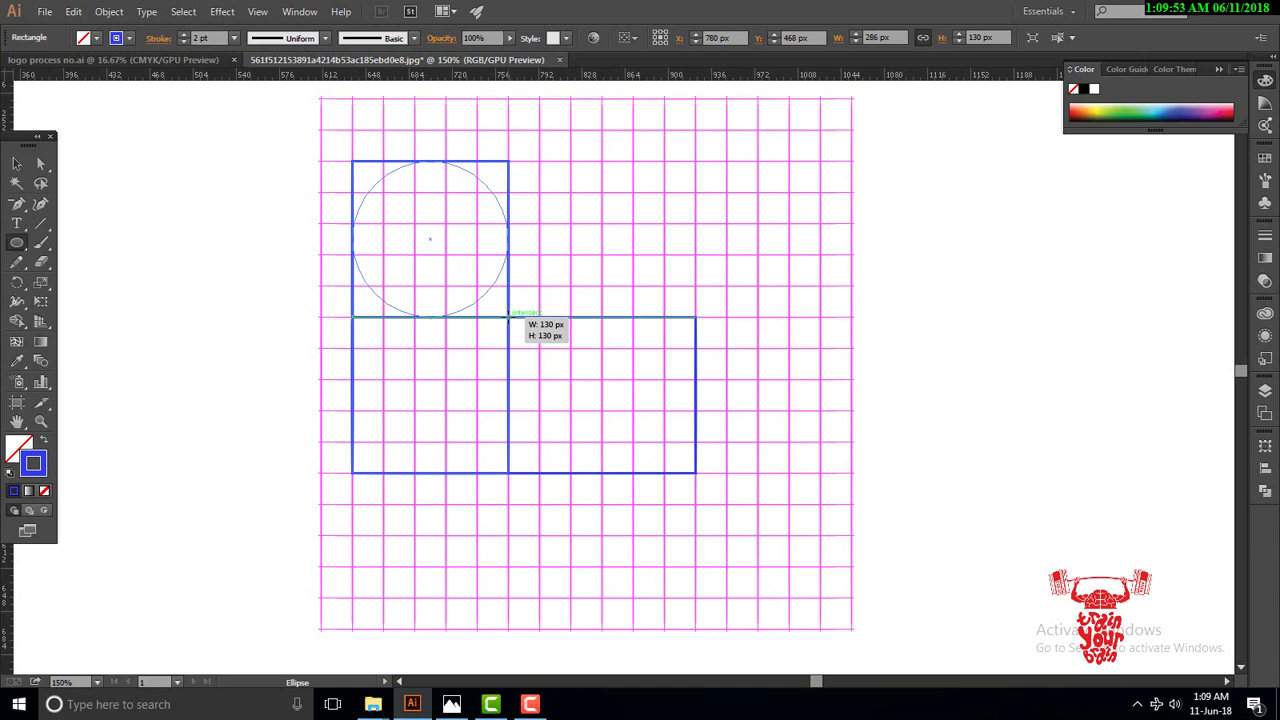
pyautogui.moveTo(508, 316); pyautogui.dragTo(508, 316)
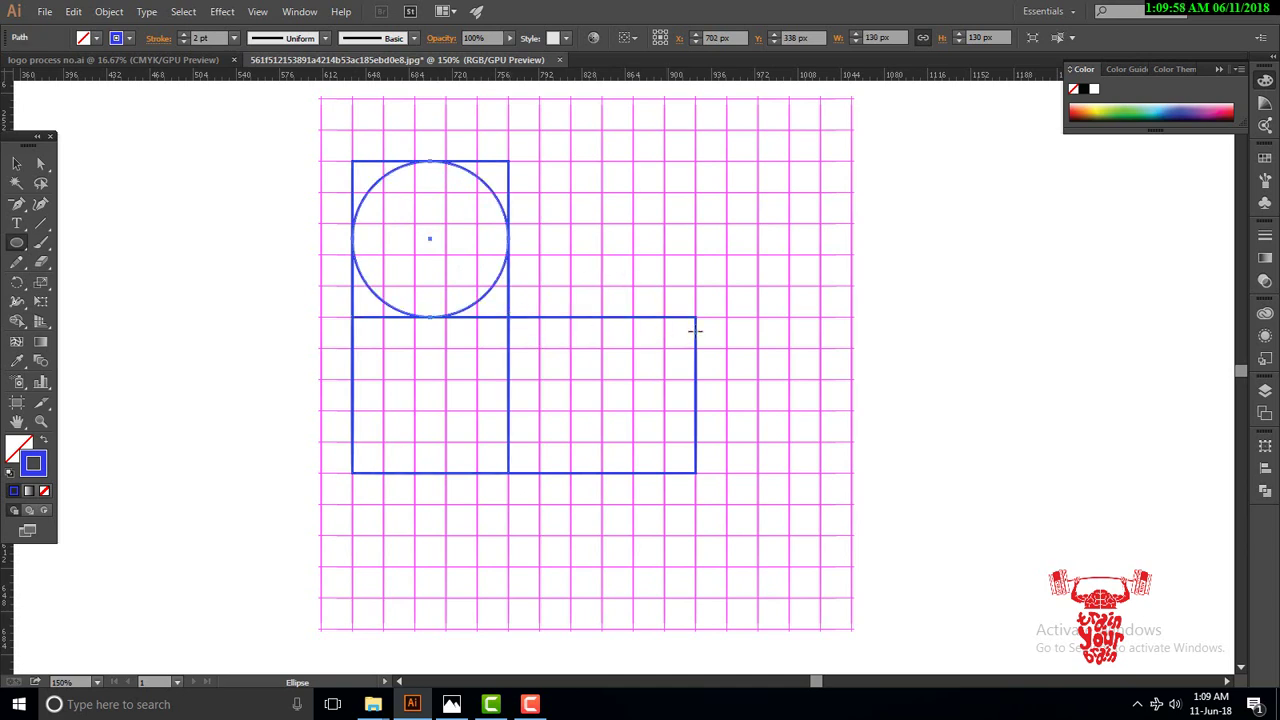
# Add 26 px circles at the top-right, bottom-right, bottom-left corners and the junction, then zoom out
pyautogui.moveTo(664, 318); pyautogui.dragTo(696, 346)
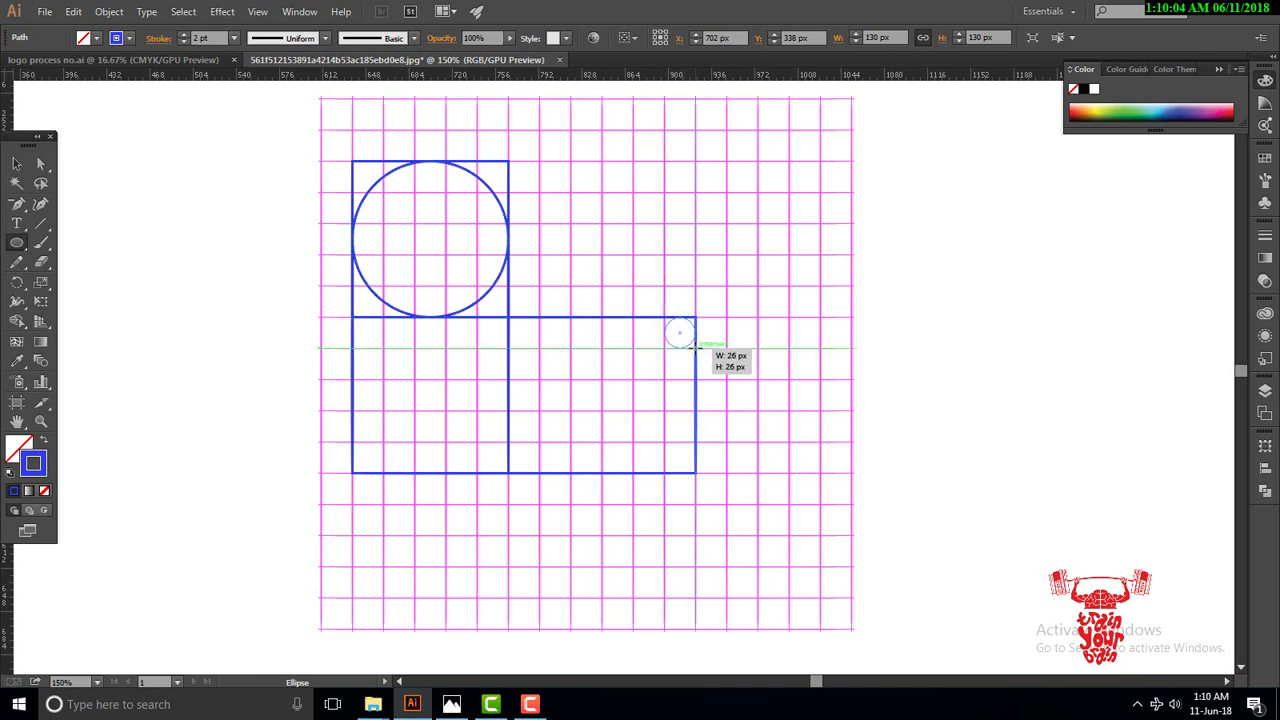
pyautogui.moveTo(696, 346); pyautogui.dragTo(696, 346)
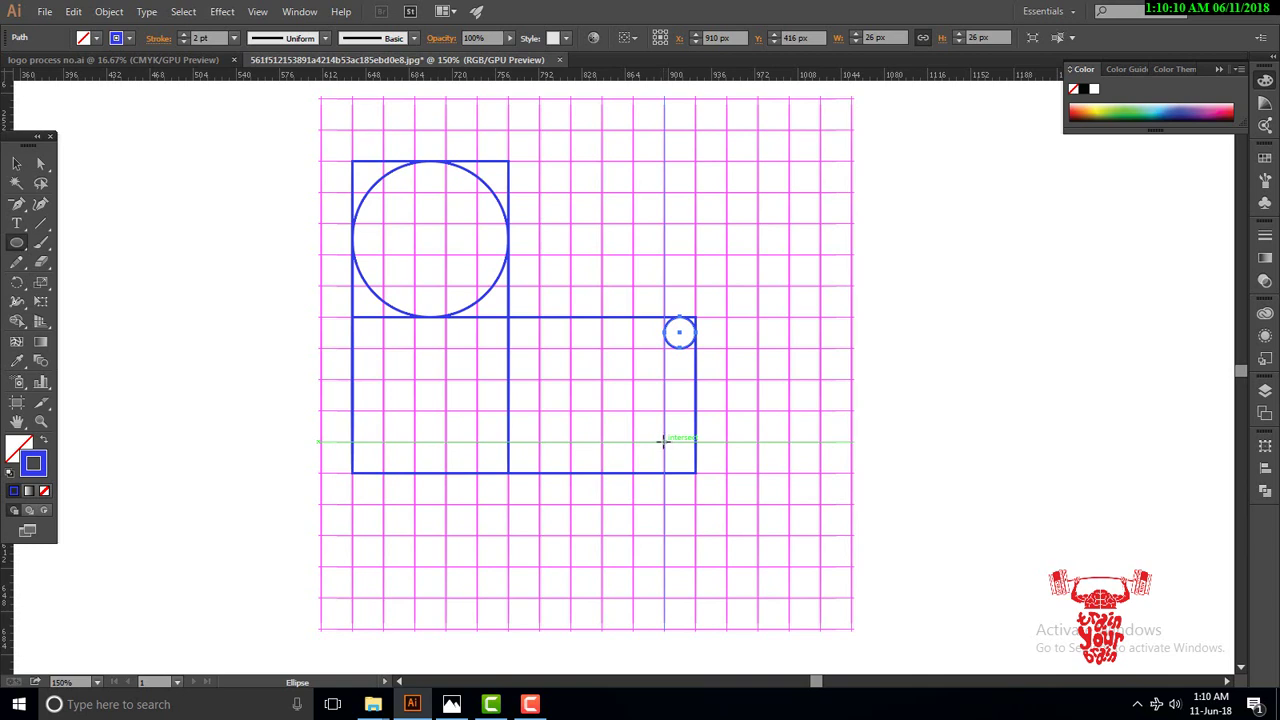
pyautogui.moveTo(664, 441); pyautogui.dragTo(695, 473)
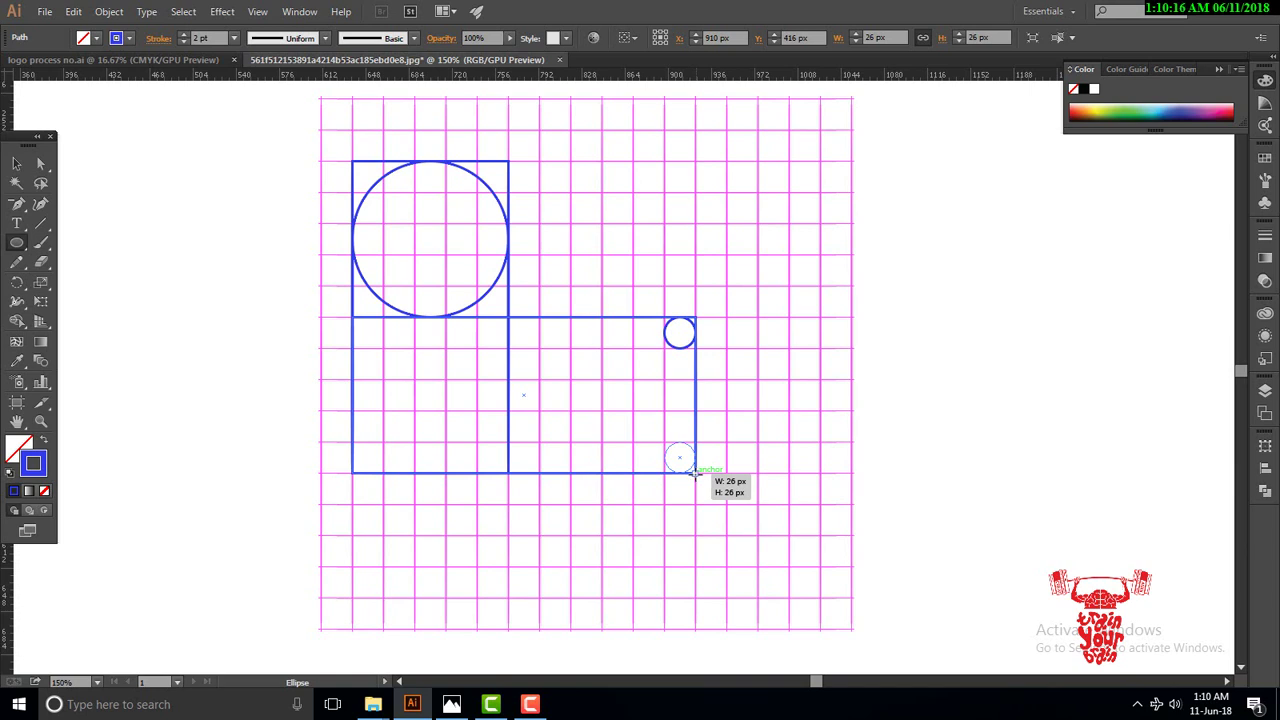
pyautogui.moveTo(695, 473); pyautogui.dragTo(695, 473)
pyautogui.scroll(1, 480, 500)
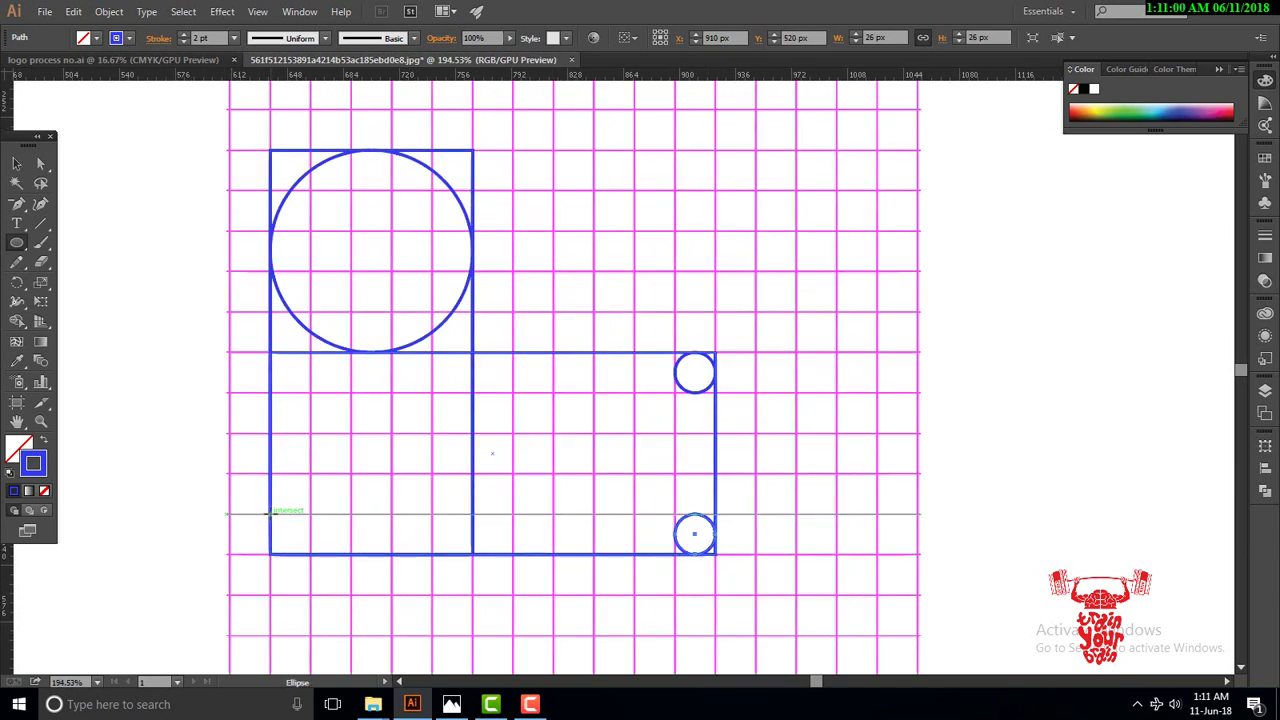
pyautogui.moveTo(270, 514); pyautogui.dragTo(312, 553)
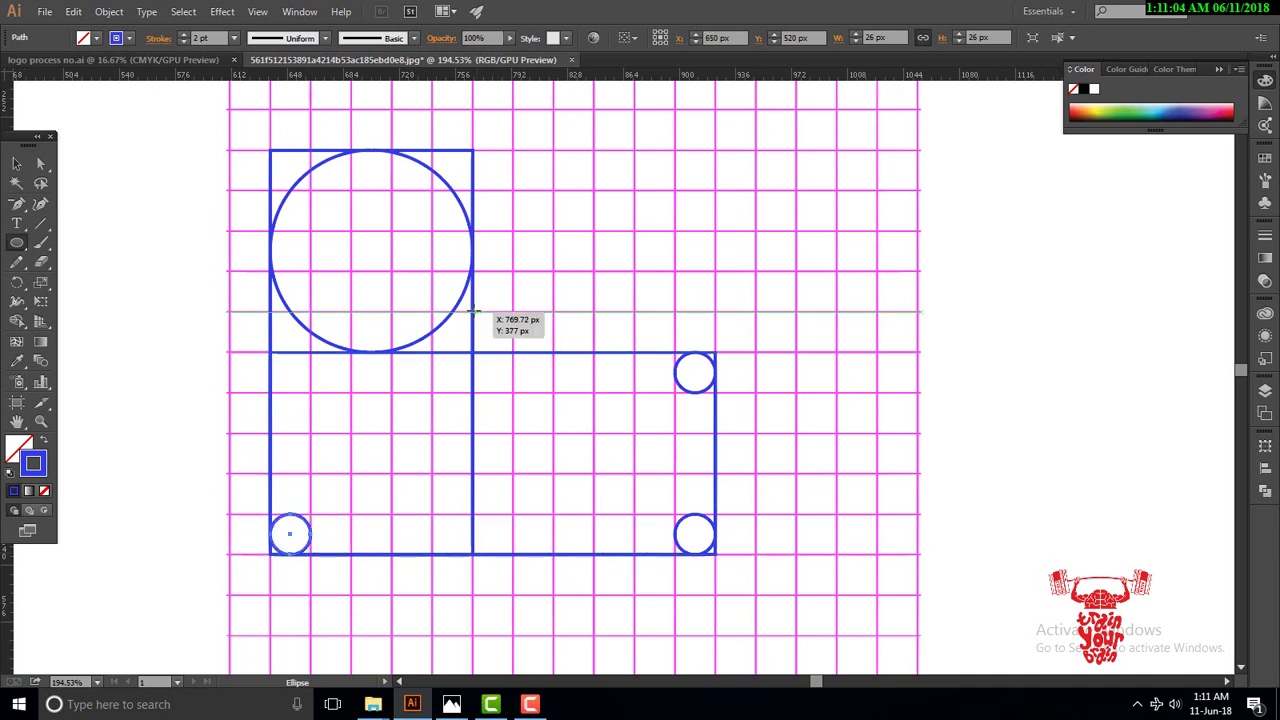
pyautogui.moveTo(474, 312); pyautogui.dragTo(512, 352)
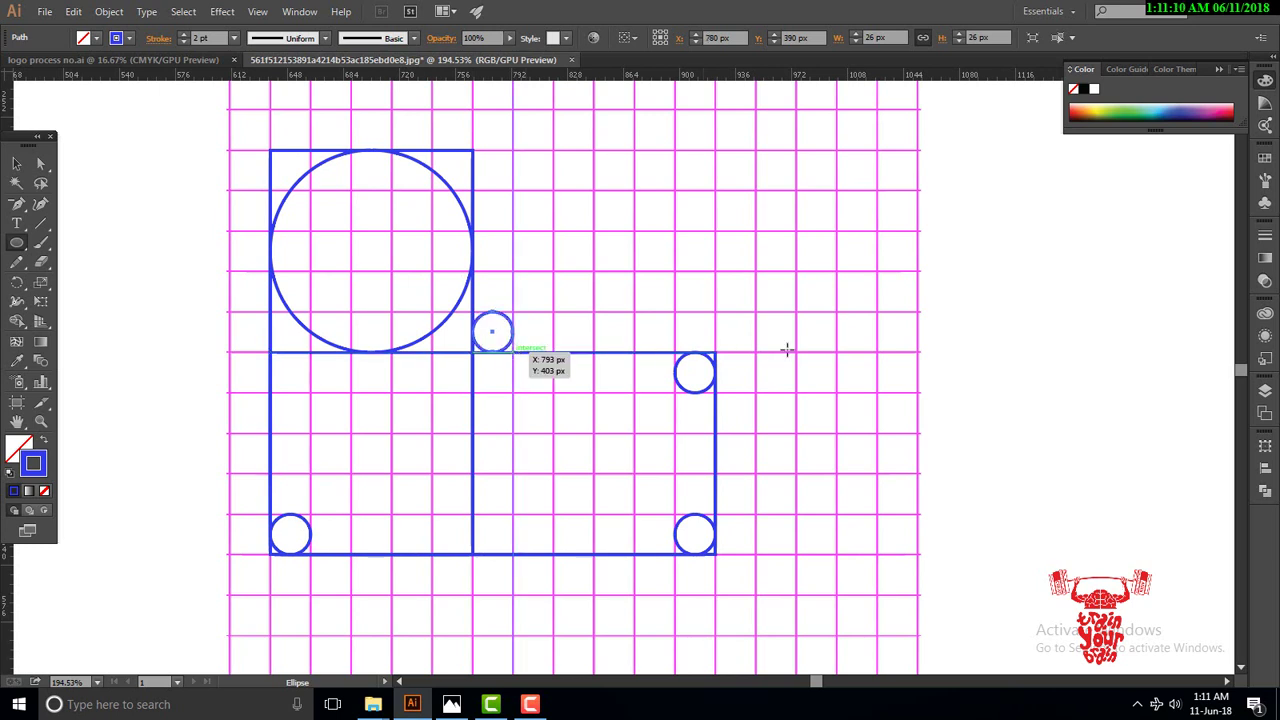
pyautogui.click(15, 164)
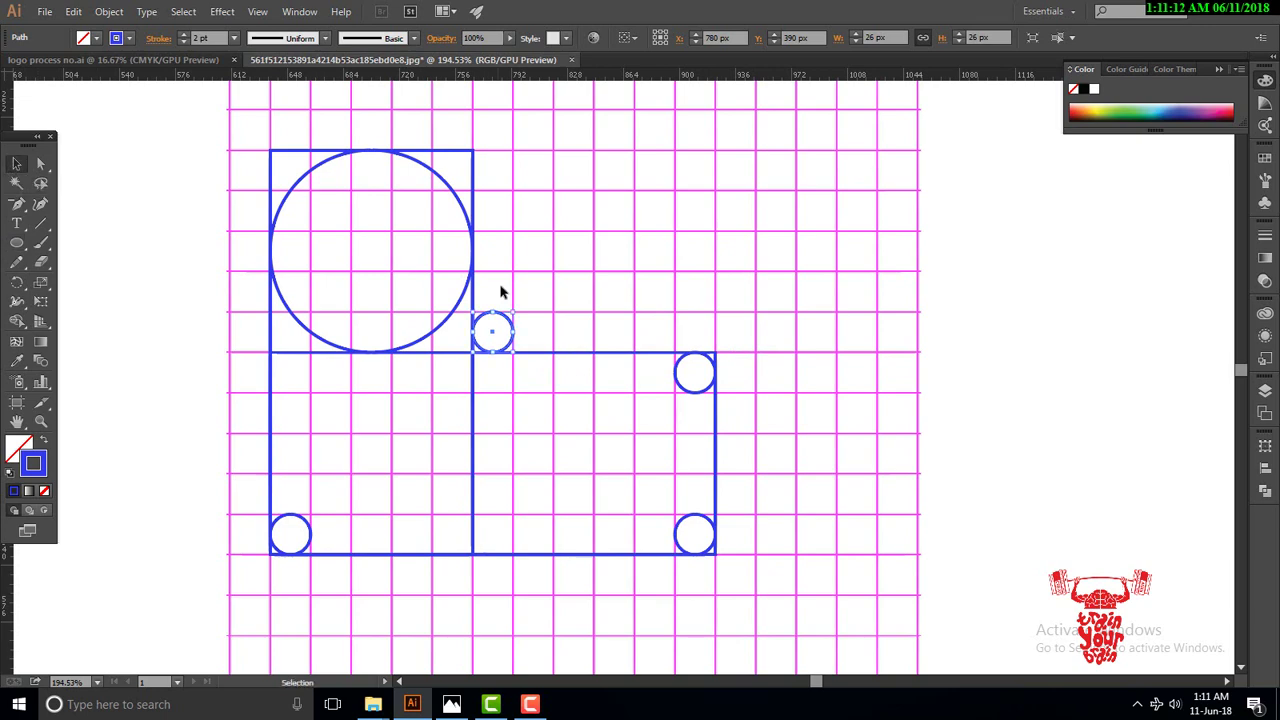
pyautogui.hotkey('ctrl', '-')
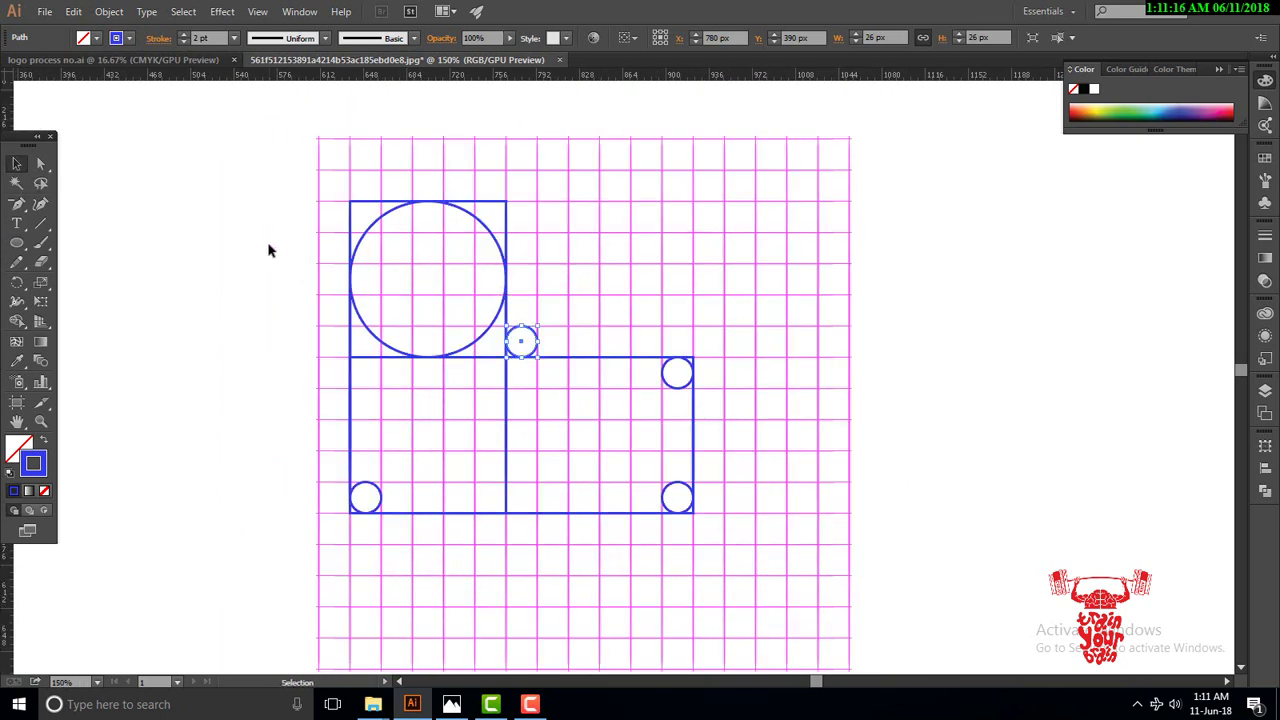
# Delete the vertical, horizontal and last remaining magenta grid lines, keeping the blue shapes
pyautogui.moveTo(247, 139); pyautogui.dragTo(1068, 178)
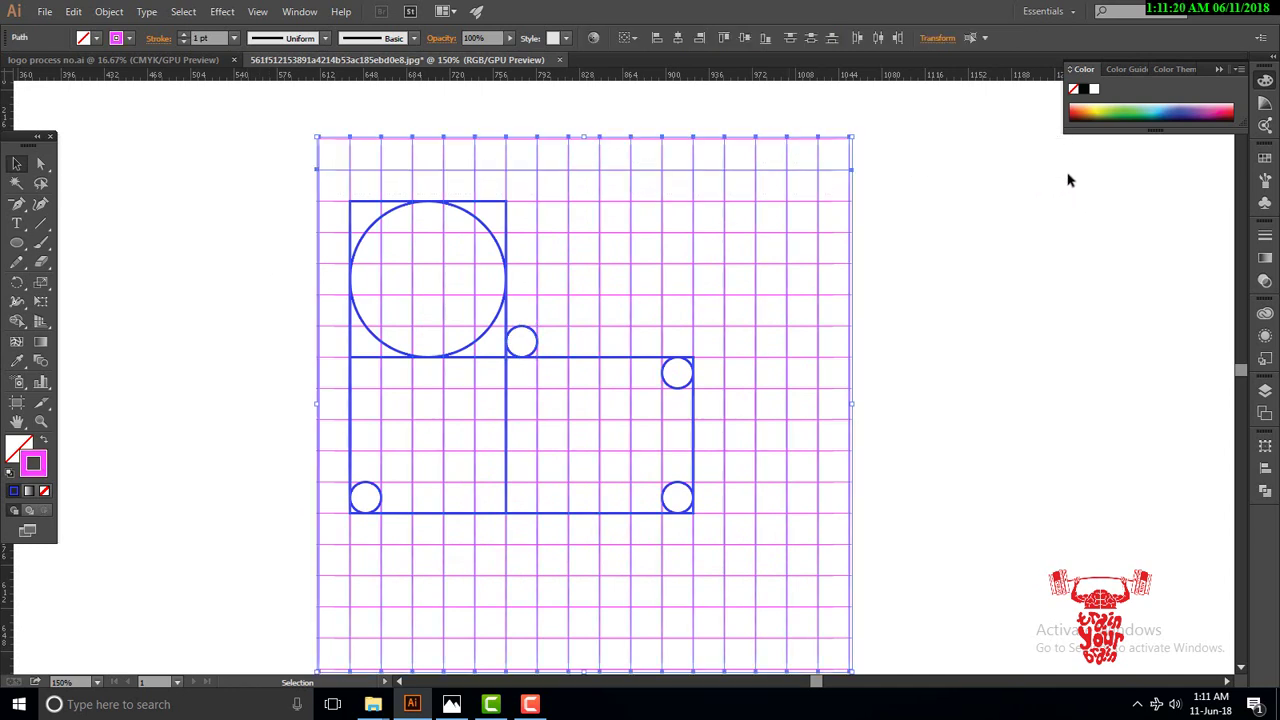
pyautogui.press('Delete')
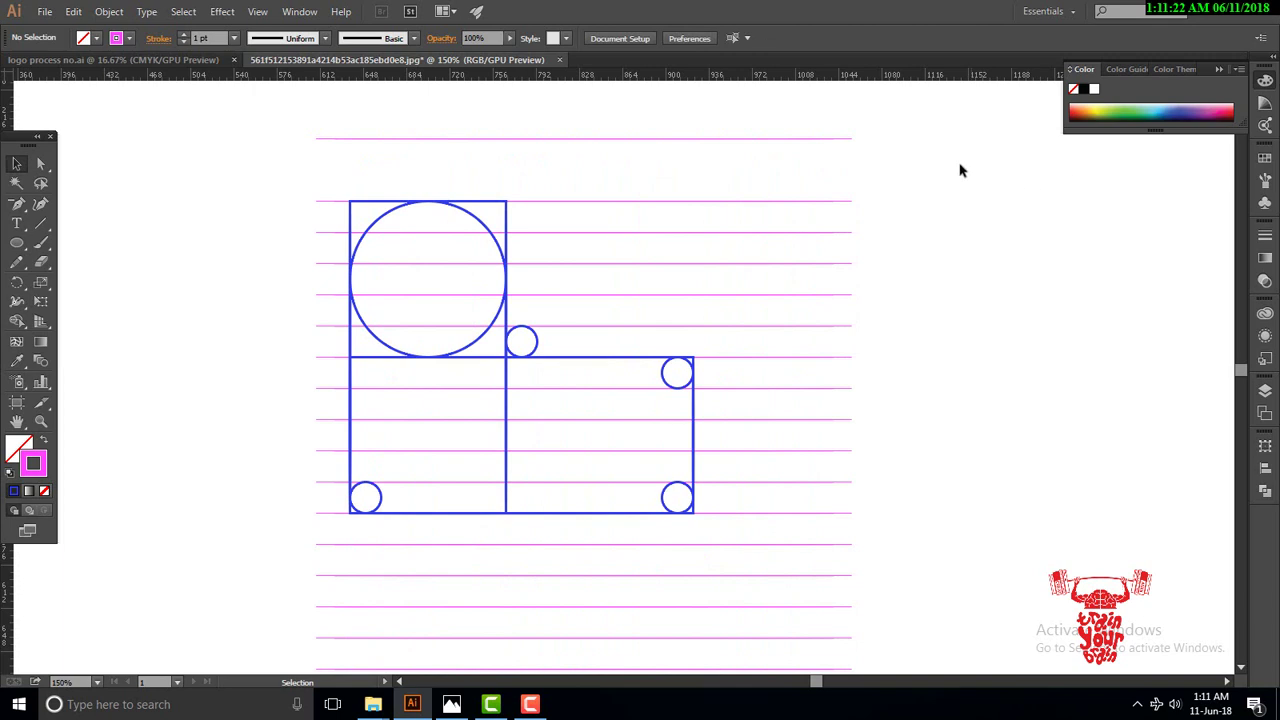
pyautogui.moveTo(920, 131); pyautogui.dragTo(756, 664)
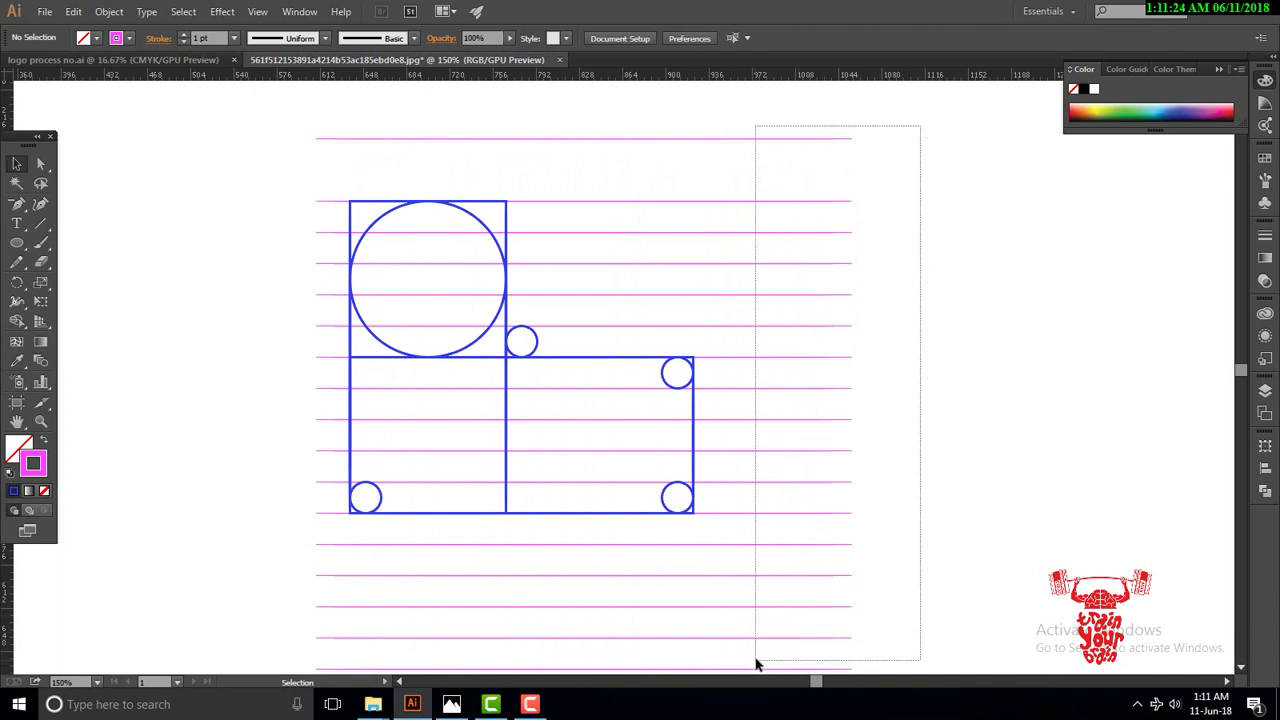
pyautogui.press('Delete')
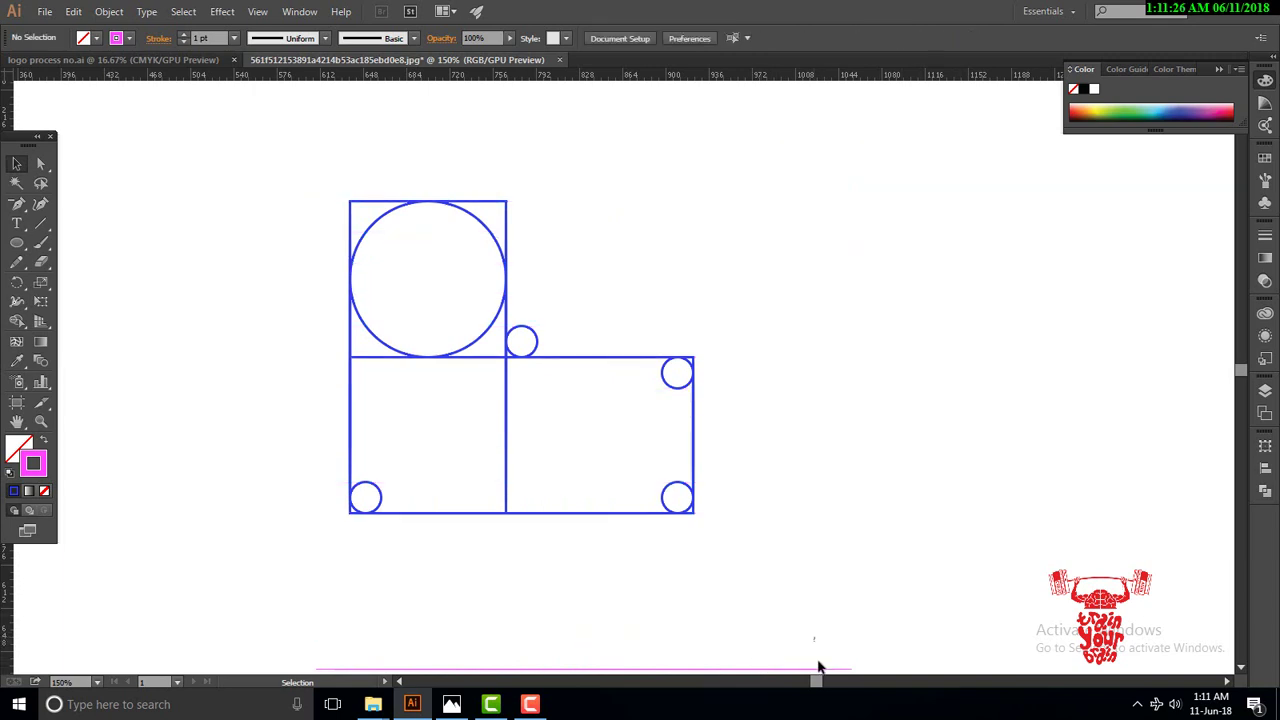
pyautogui.moveTo(818, 667); pyautogui.dragTo(817, 676)
pyautogui.press('Delete')
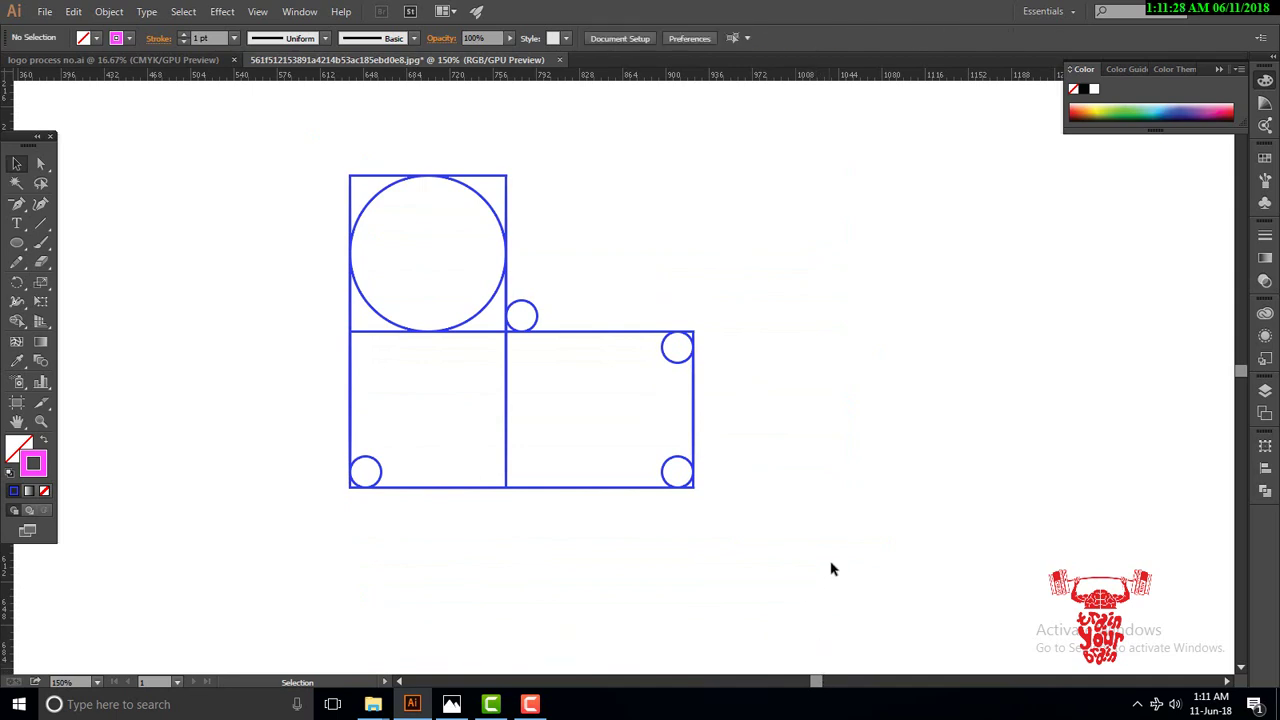
pyautogui.moveTo(832, 561); pyautogui.dragTo(296, 168)
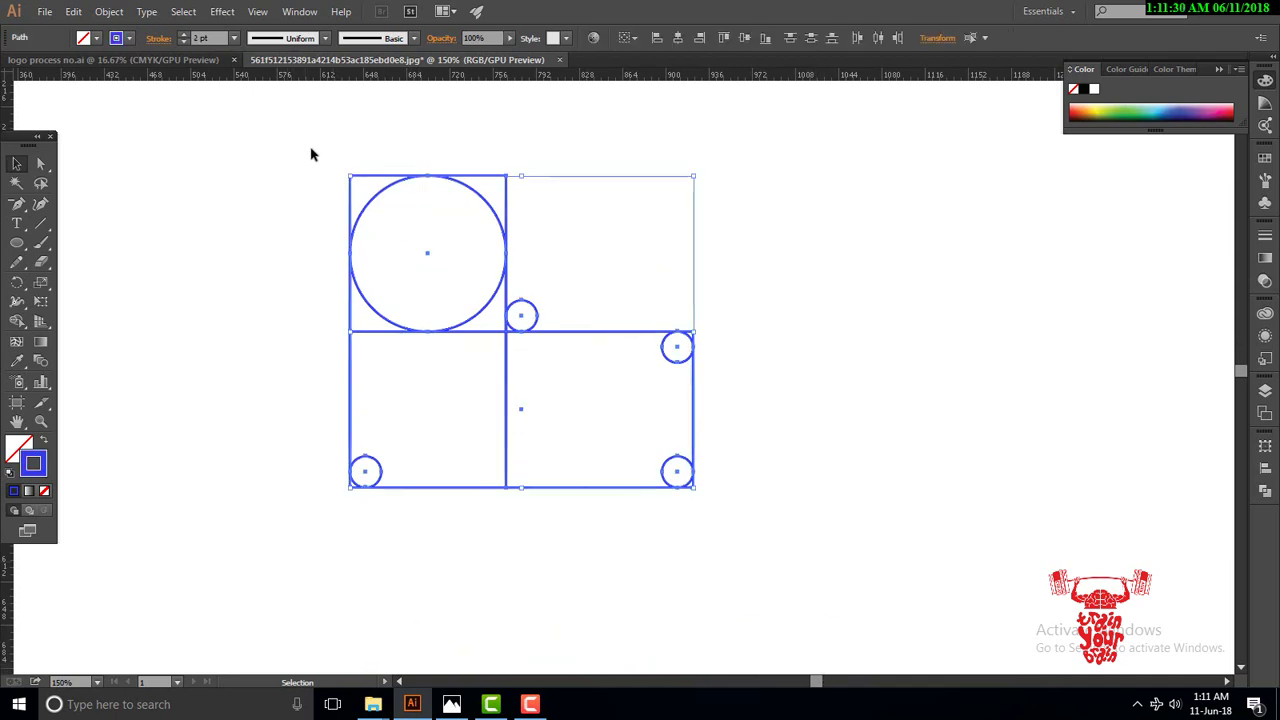
pyautogui.click(826, 236)
# Merge the rectangles and circles into one rounded L-shape with the Shape Builder tool
pyautogui.moveTo(274, 173); pyautogui.dragTo(964, 532)
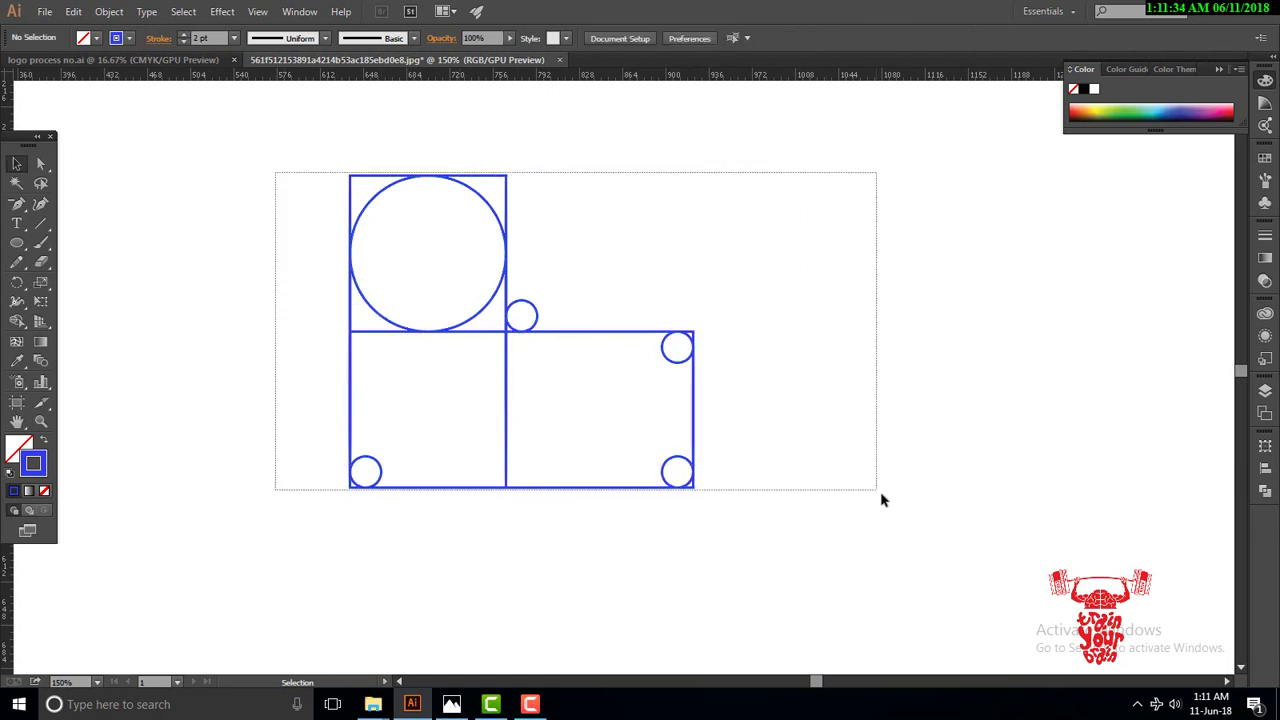
pyautogui.click(17, 321)
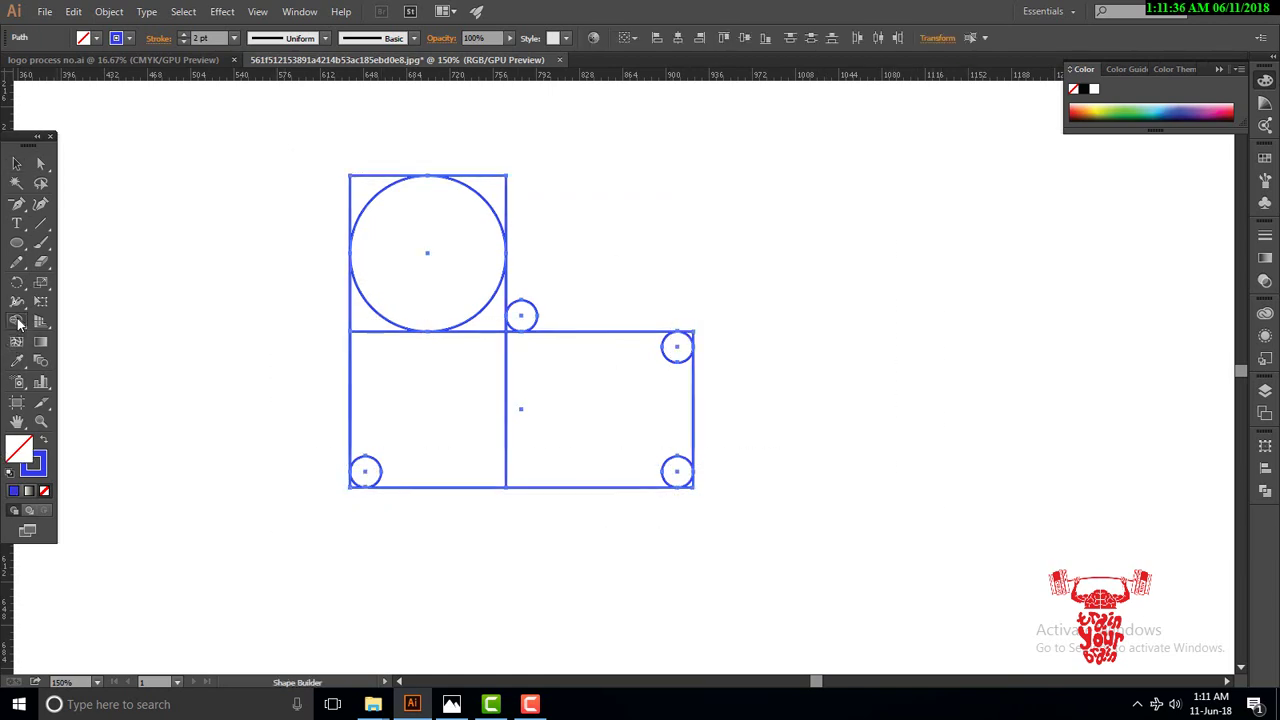
pyautogui.moveTo(424, 226)
pyautogui.mouseDown()
pyautogui.moveTo(380, 322)
pyautogui.moveTo(487, 333)
pyautogui.moveTo(457, 431)
pyautogui.moveTo(375, 477)
pyautogui.moveTo(580, 460)
pyautogui.moveTo(680, 478)
pyautogui.mouseUp()
pyautogui.moveTo(681, 424); pyautogui.dragTo(676, 355)
pyautogui.moveTo(548, 360)
pyautogui.mouseDown()
pyautogui.moveTo(479, 359)
pyautogui.moveTo(510, 336)
pyautogui.mouseUp()
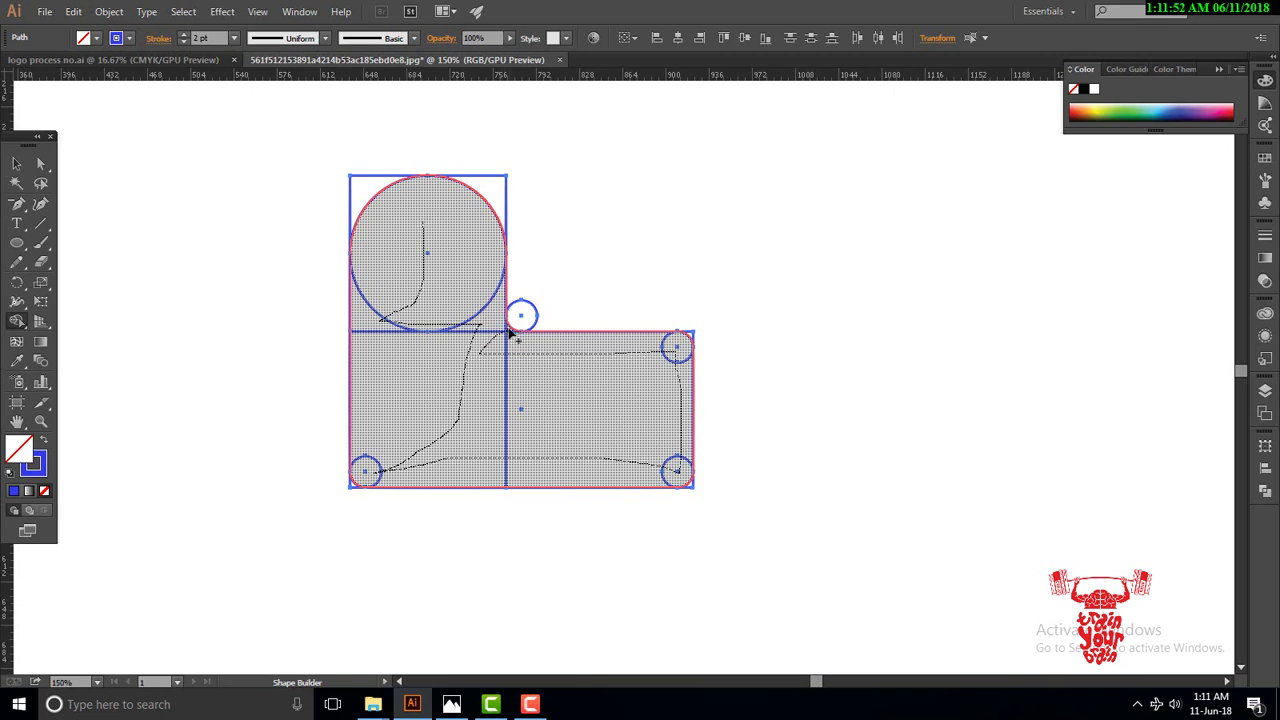
pyautogui.moveTo(510, 336); pyautogui.dragTo(512, 338)
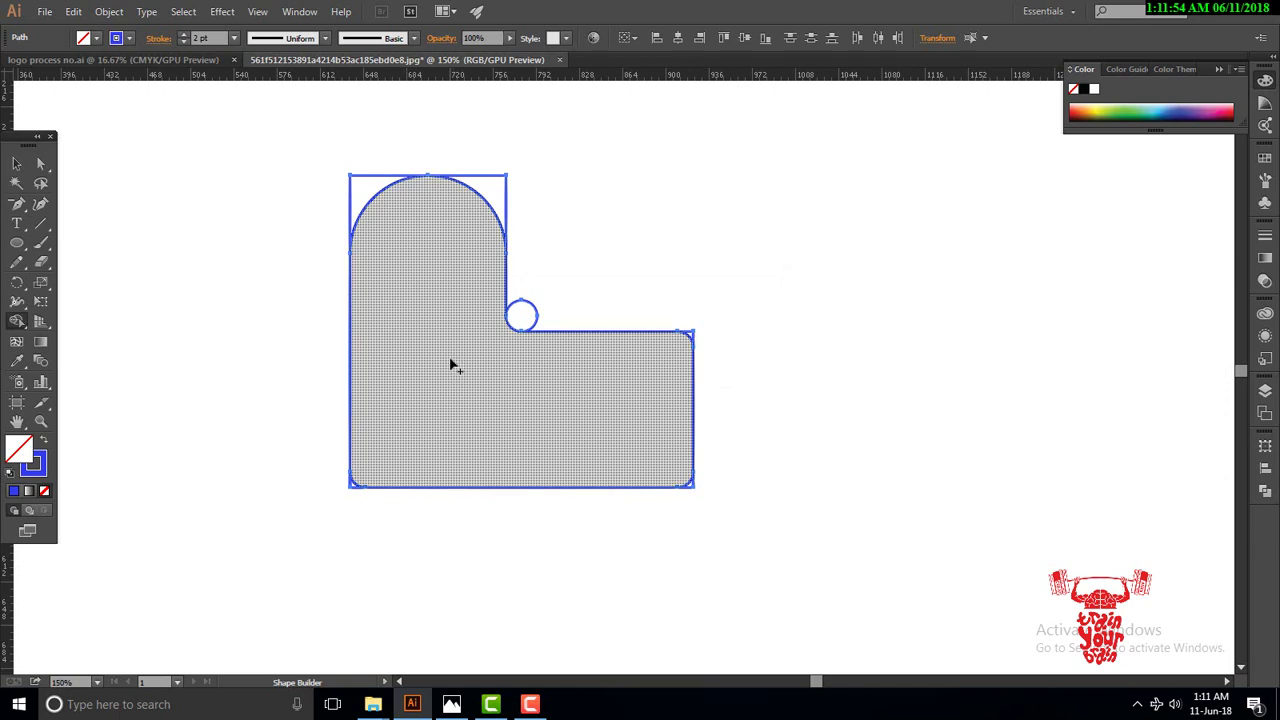
# Copy the clean L-shape aside, delete the original with its leftover circle, and move the copy back
pyautogui.click(16, 163)
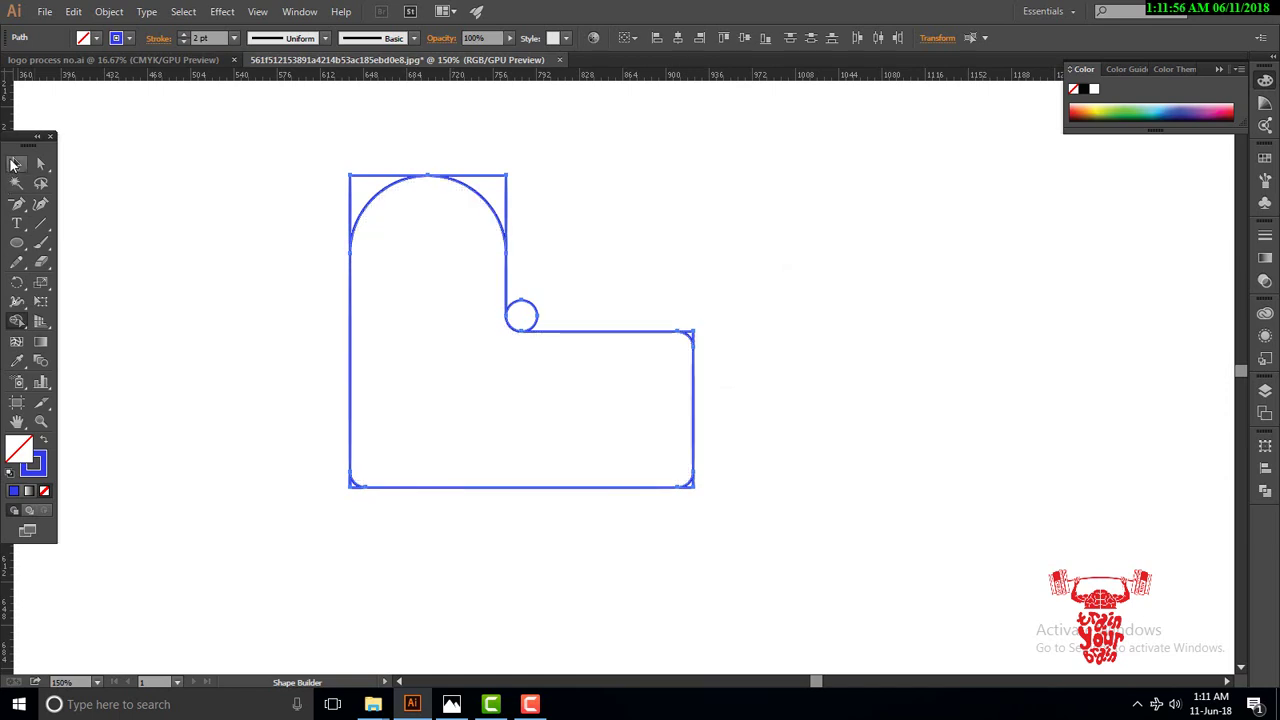
pyautogui.click(134, 206)
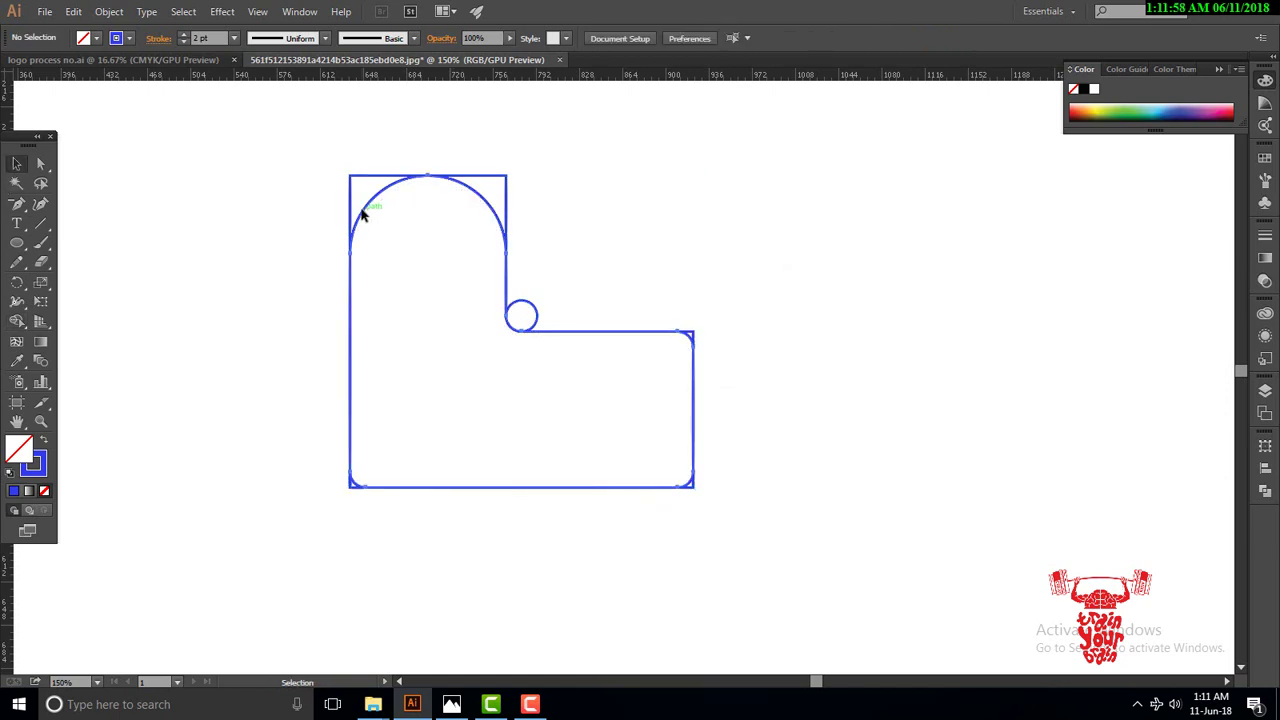
pyautogui.moveTo(362, 214); pyautogui.dragTo(766, 229)
pyautogui.click(220, 186)
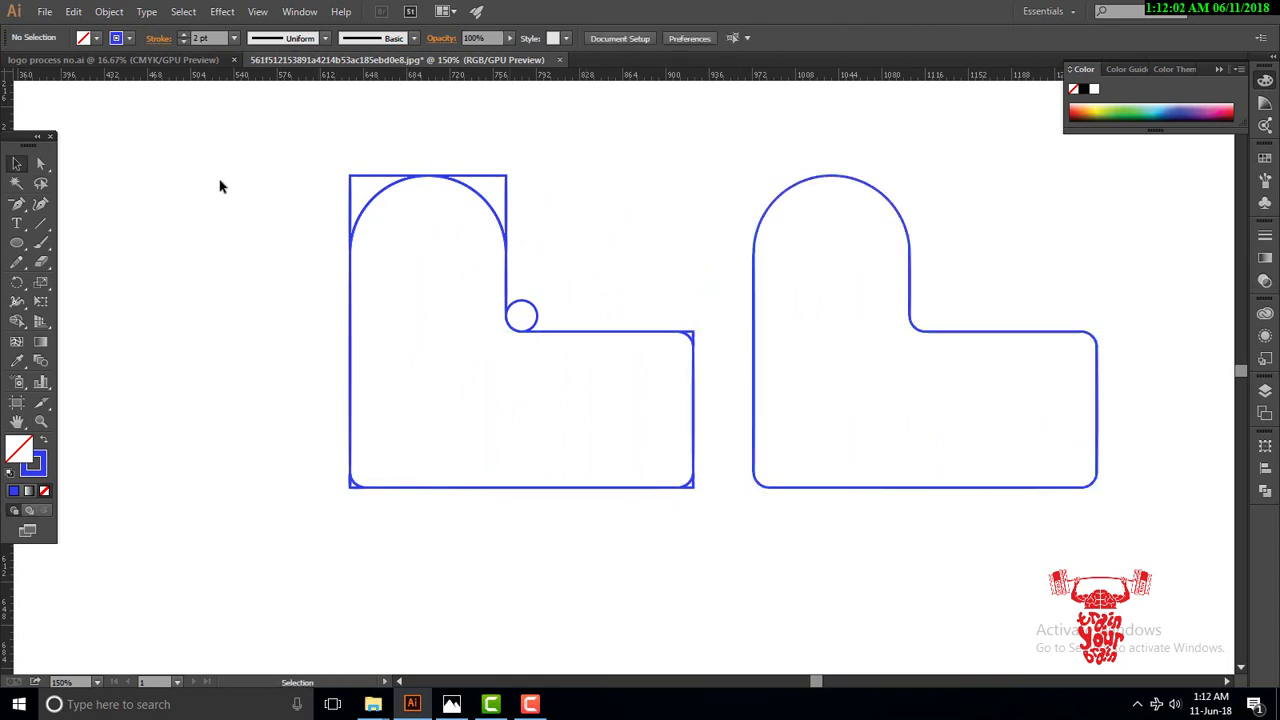
pyautogui.moveTo(222, 172); pyautogui.dragTo(685, 530)
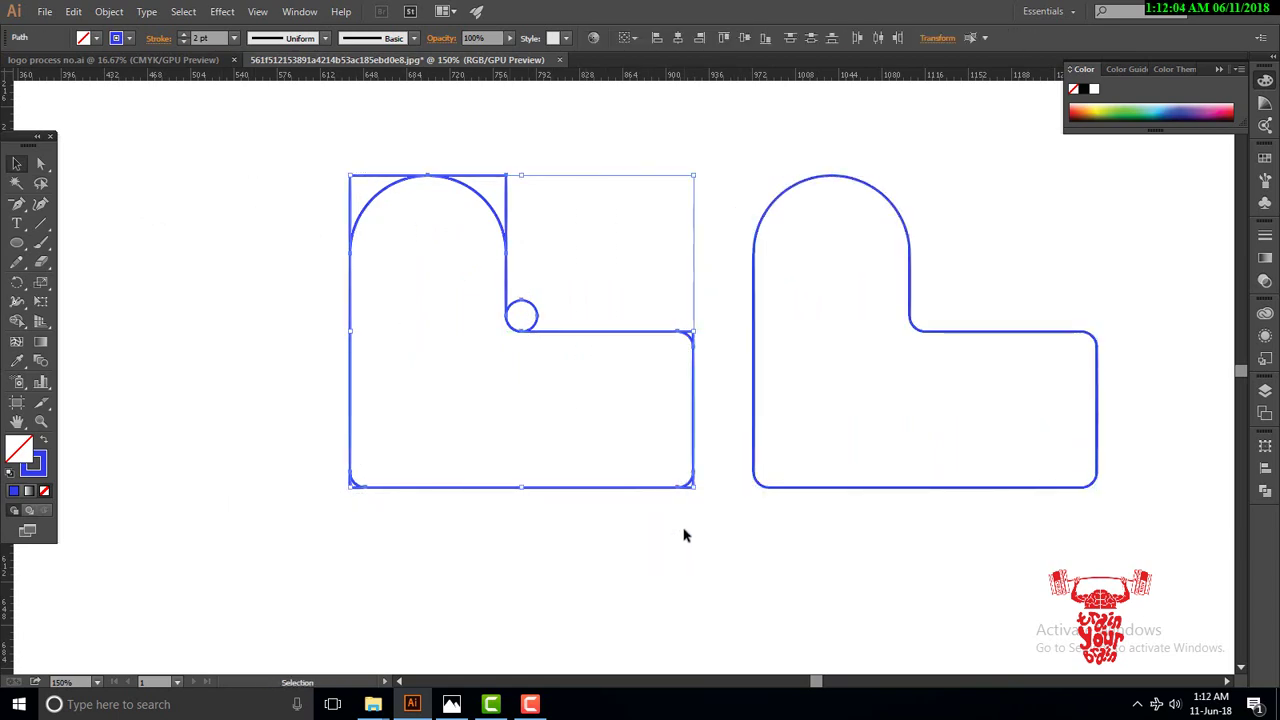
pyautogui.press('Delete')
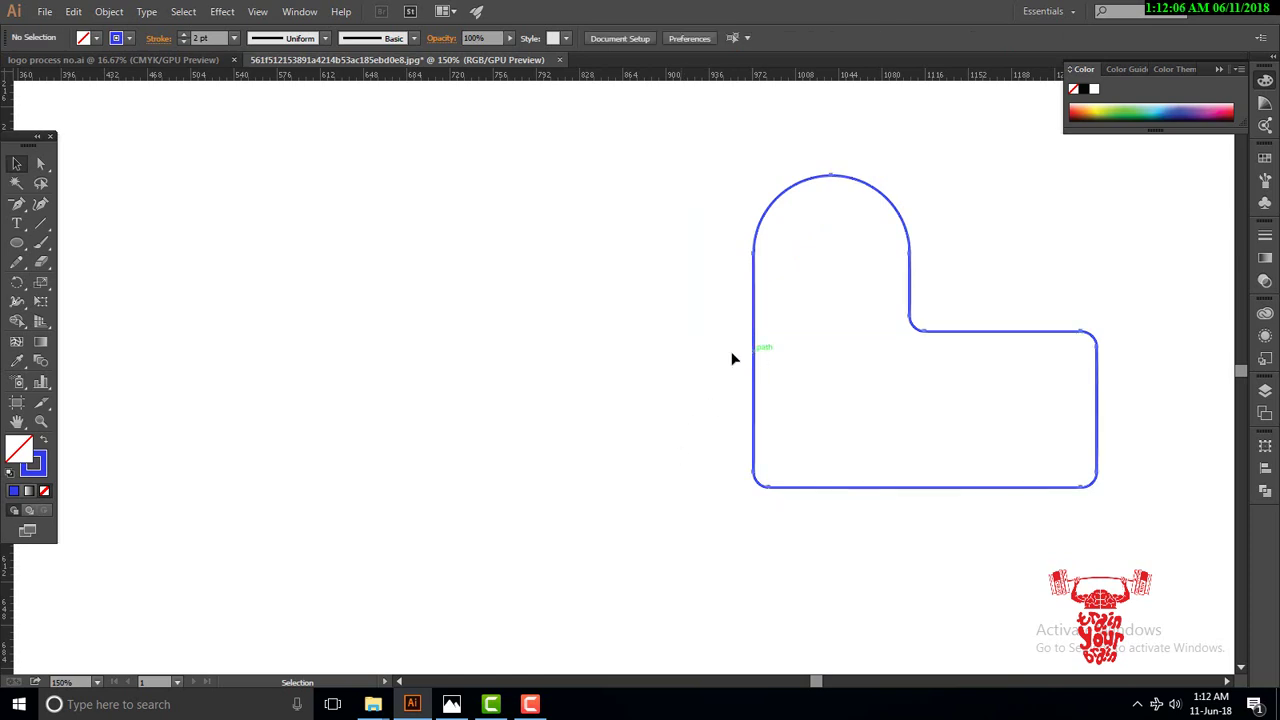
pyautogui.moveTo(756, 358); pyautogui.dragTo(372, 372)
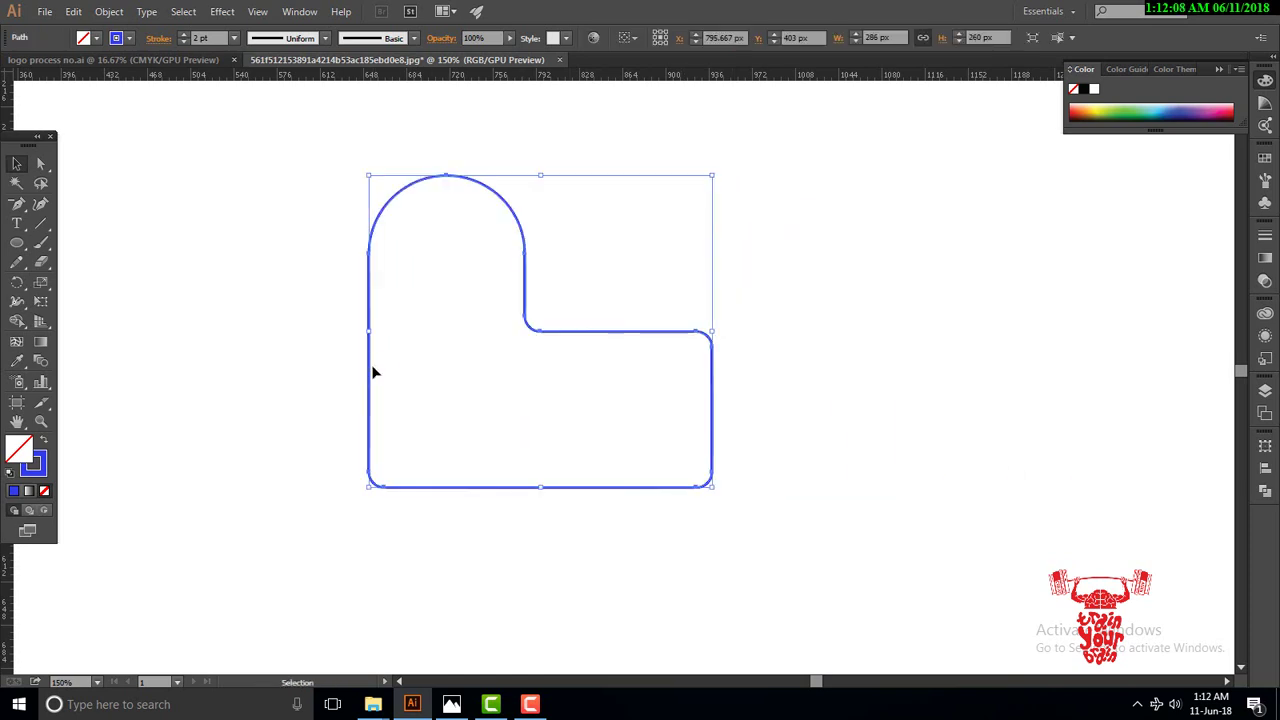
# Fill the L-shape with bright red and set its stroke to None
pyautogui.doubleClick(20, 452)
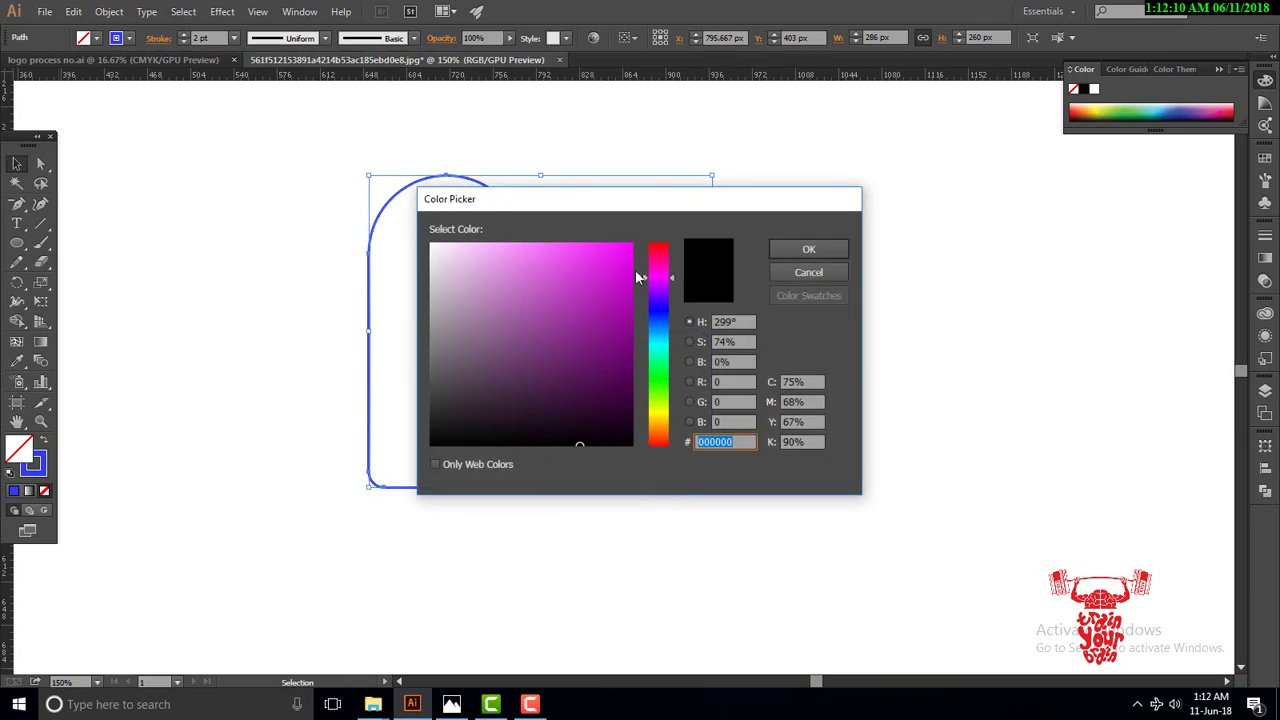
pyautogui.moveTo(646, 283); pyautogui.dragTo(646, 248)
pyautogui.click(612, 242)
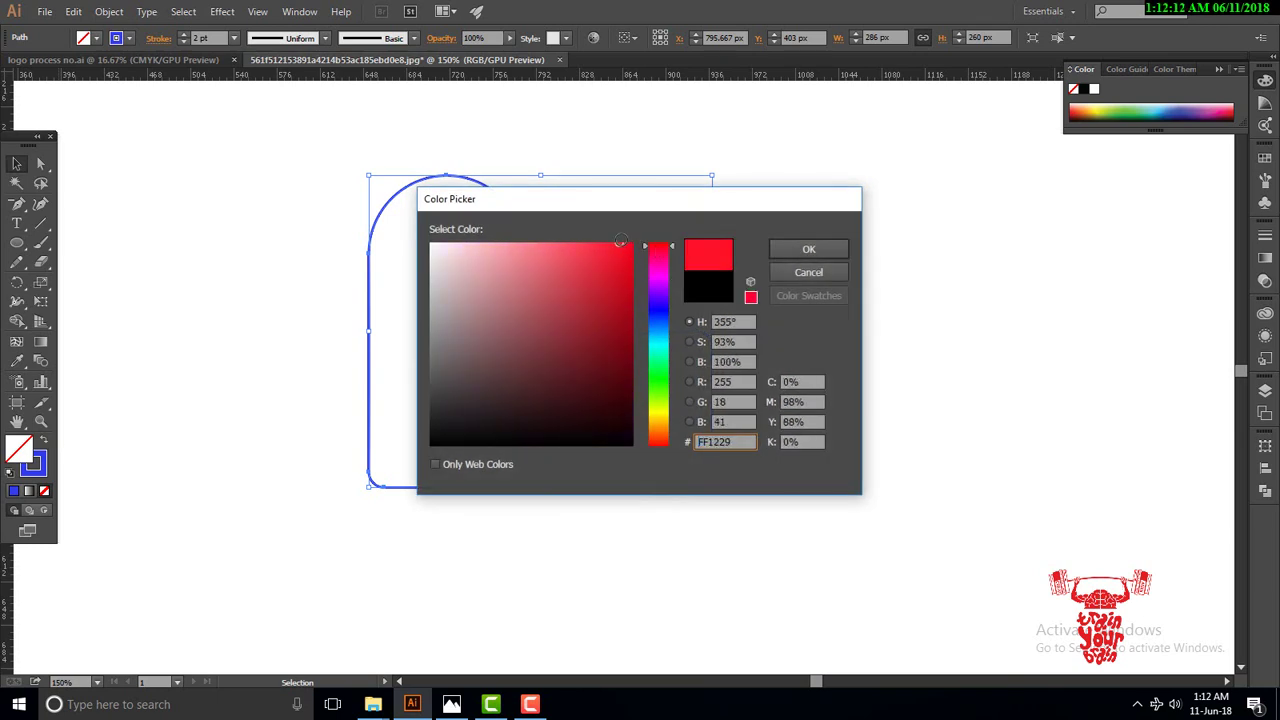
pyautogui.click(808, 249)
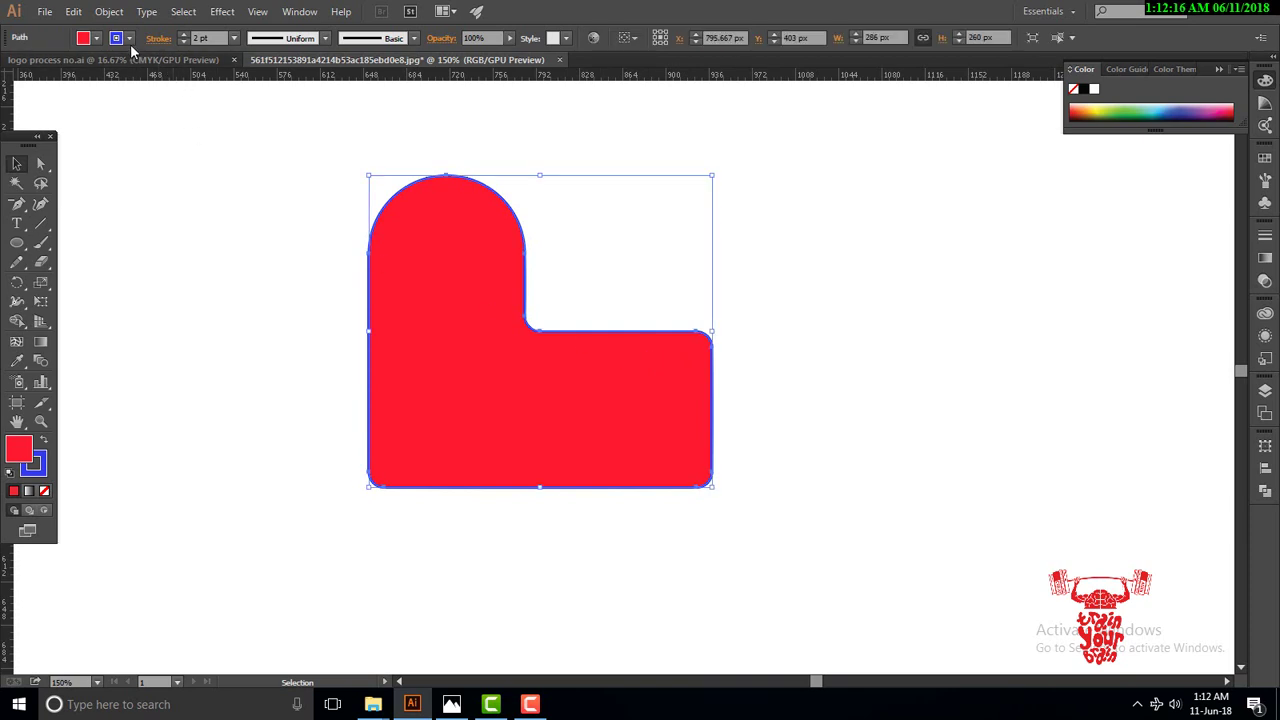
pyautogui.press('/')
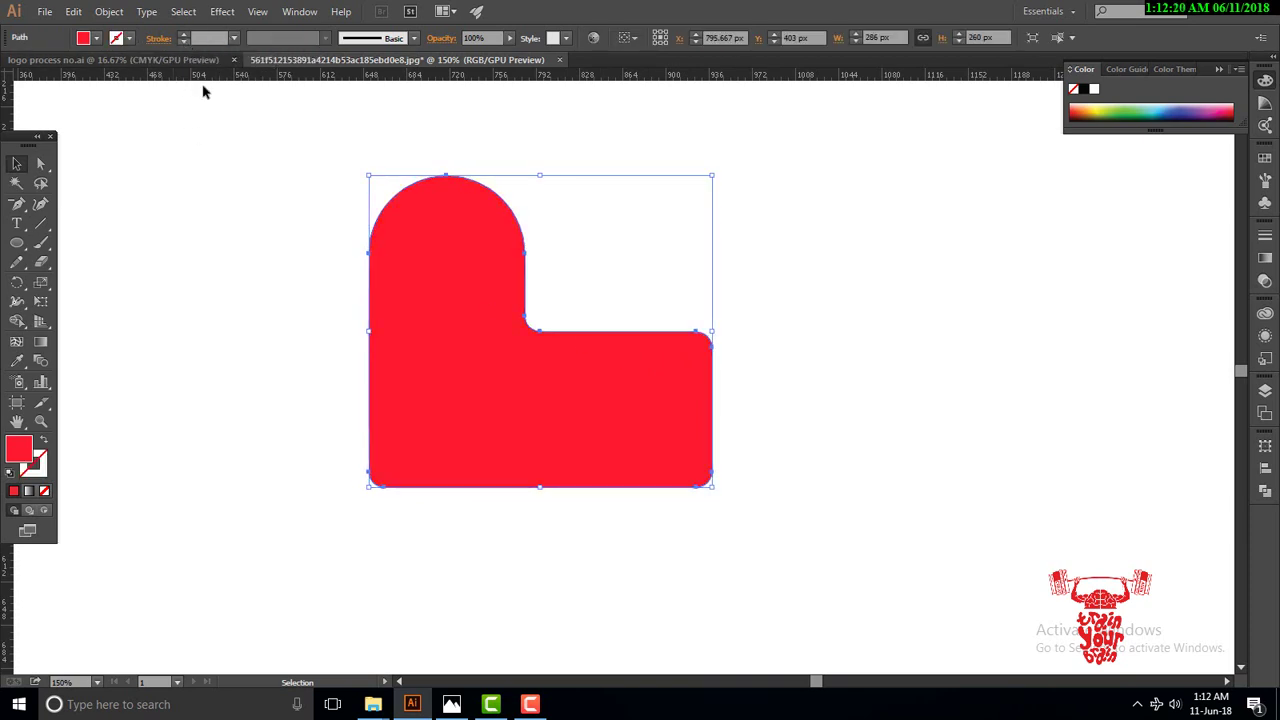
pyautogui.click(308, 206)
pyautogui.click(447, 293)
# Rotate the red L-shape 45° into a heart and place the TRUE LOVE text below it
pyautogui.hotkey('ctrl', '-')
pyautogui.rightClick(670, 352)
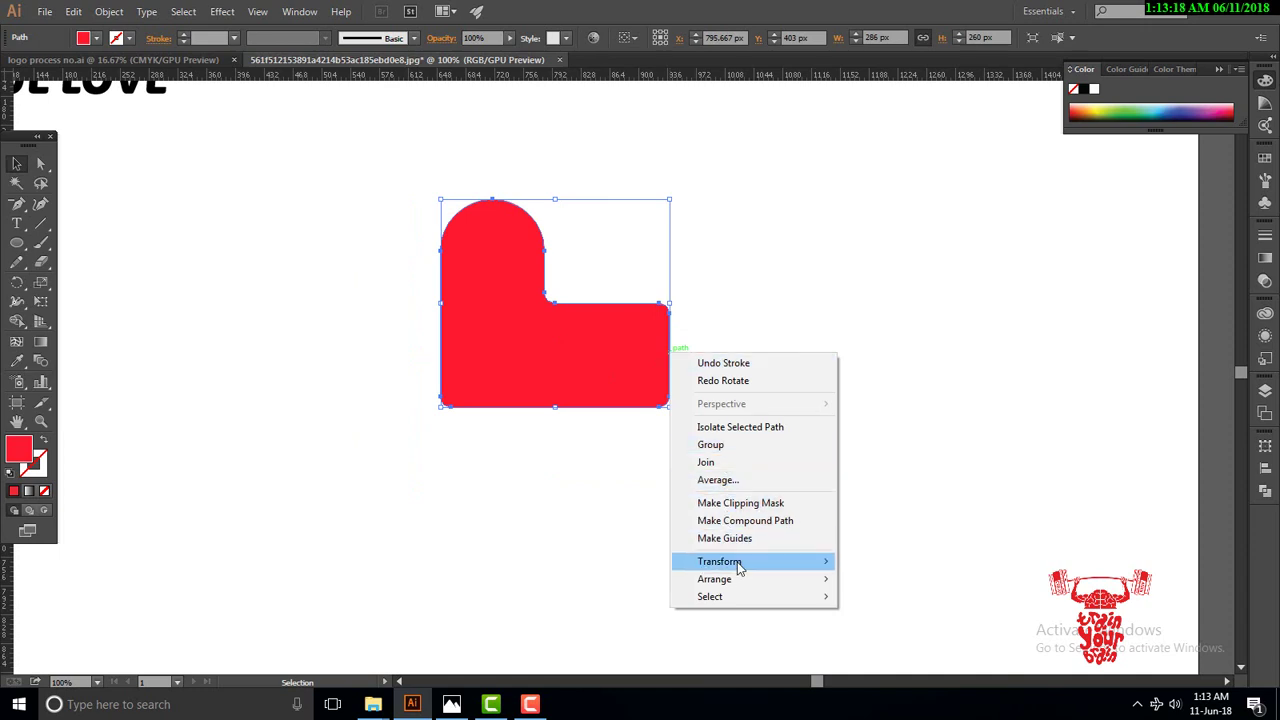
pyautogui.moveTo(719, 561)
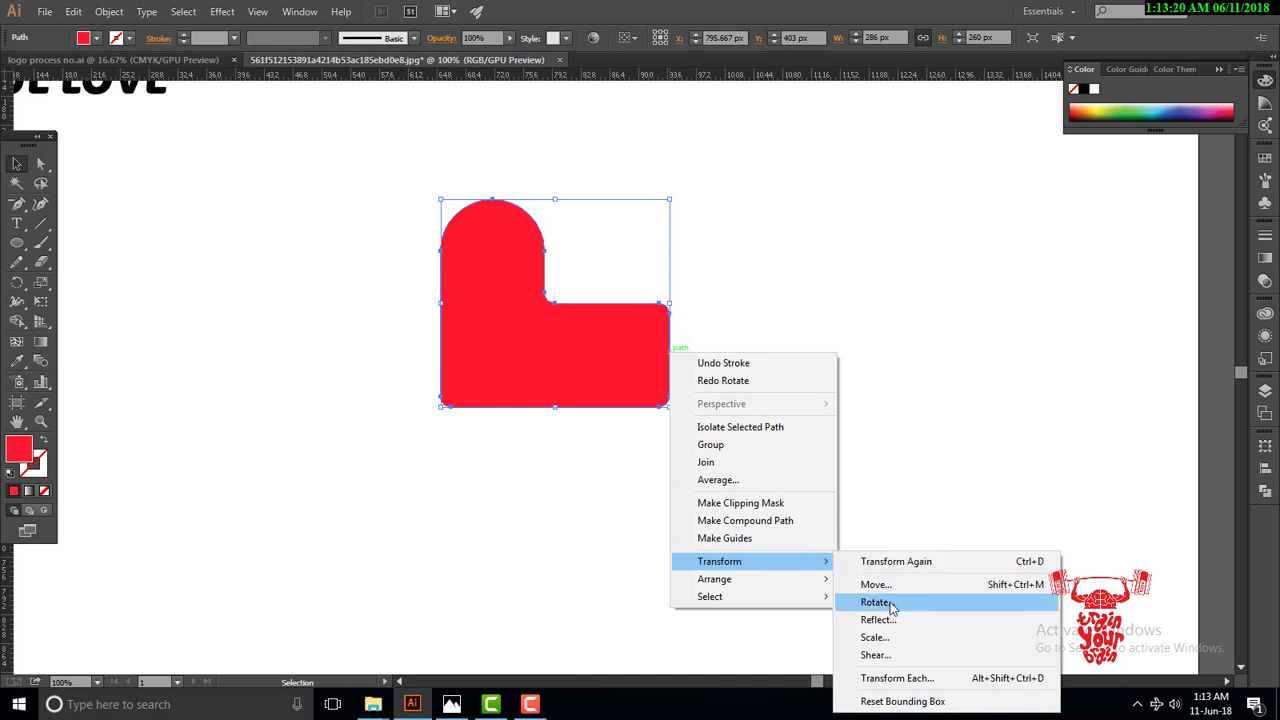
pyautogui.click(885, 603)
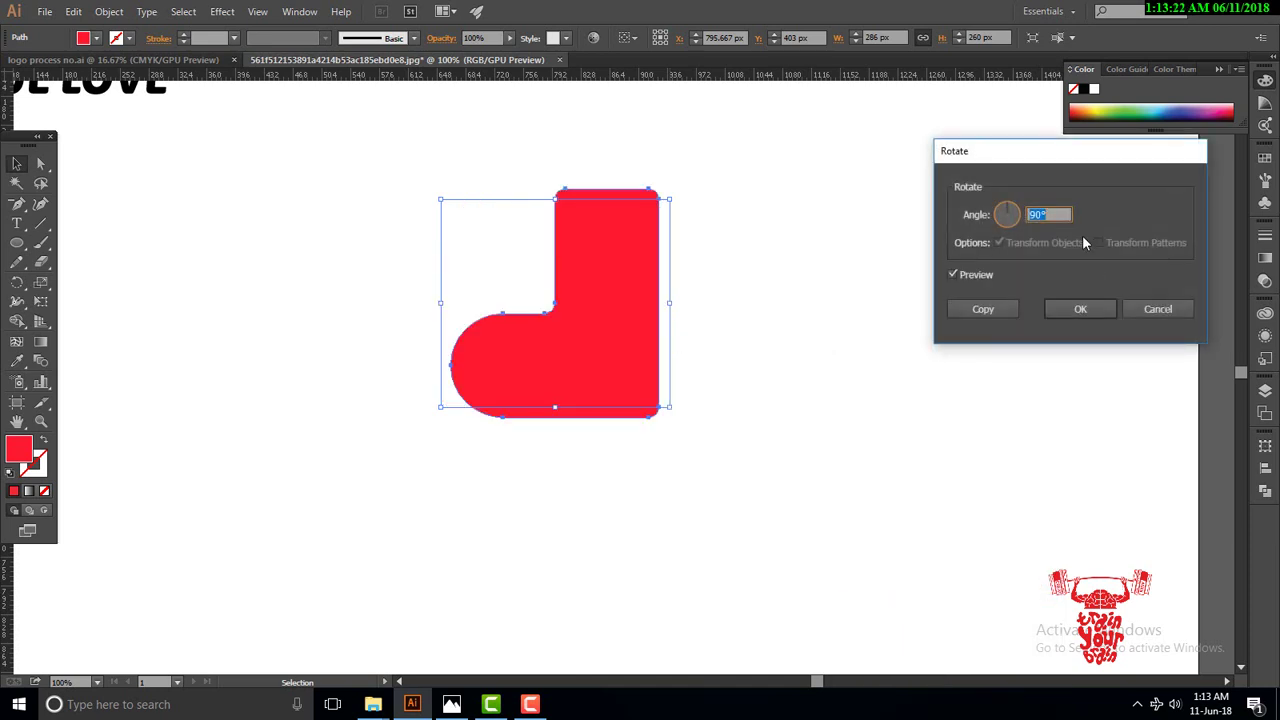
pyautogui.write('45')
pyautogui.click(1080, 310)
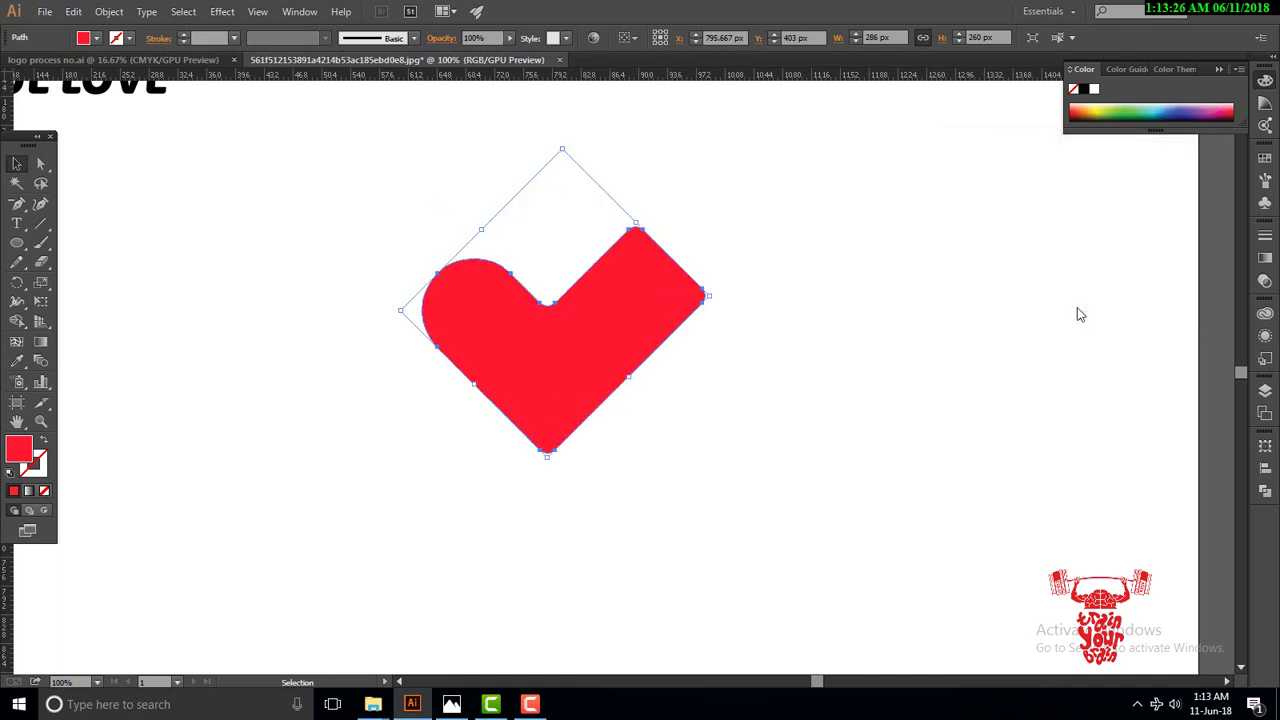
pyautogui.click(1045, 310)
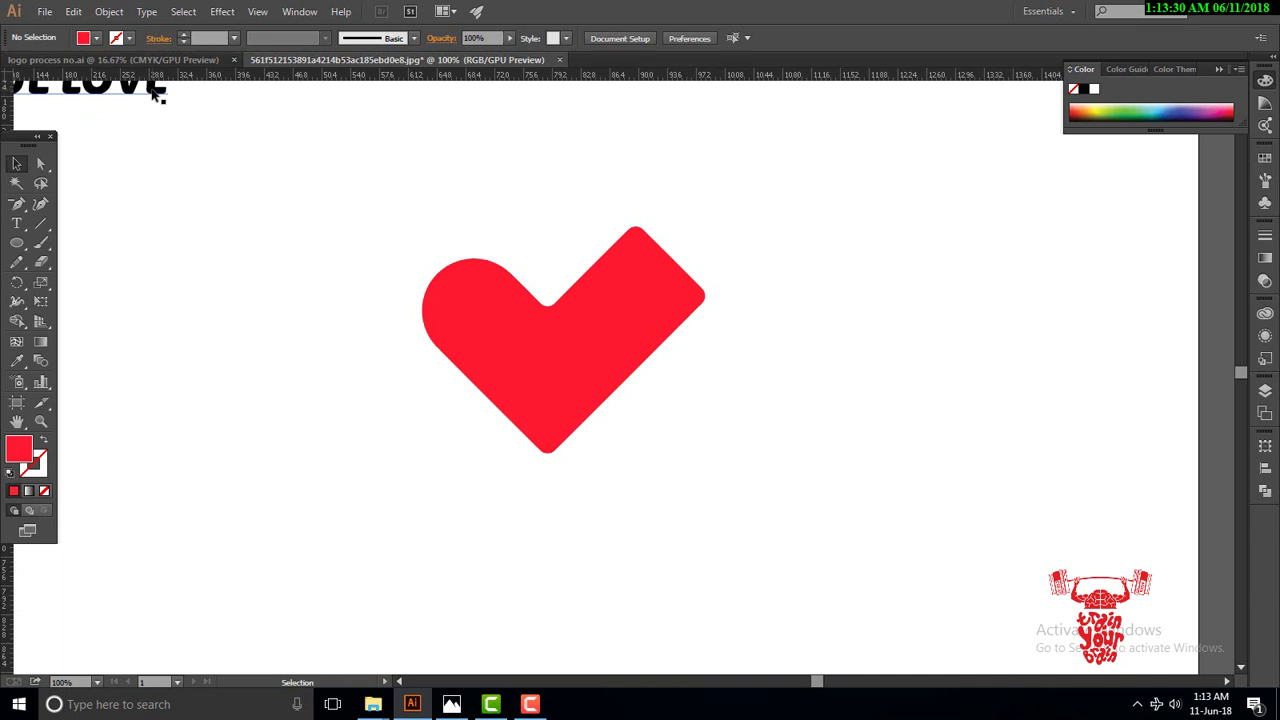
pyautogui.moveTo(155, 93)
pyautogui.mouseDown()
pyautogui.moveTo(650, 510)
pyautogui.moveTo(665, 491)
pyautogui.mouseUp()
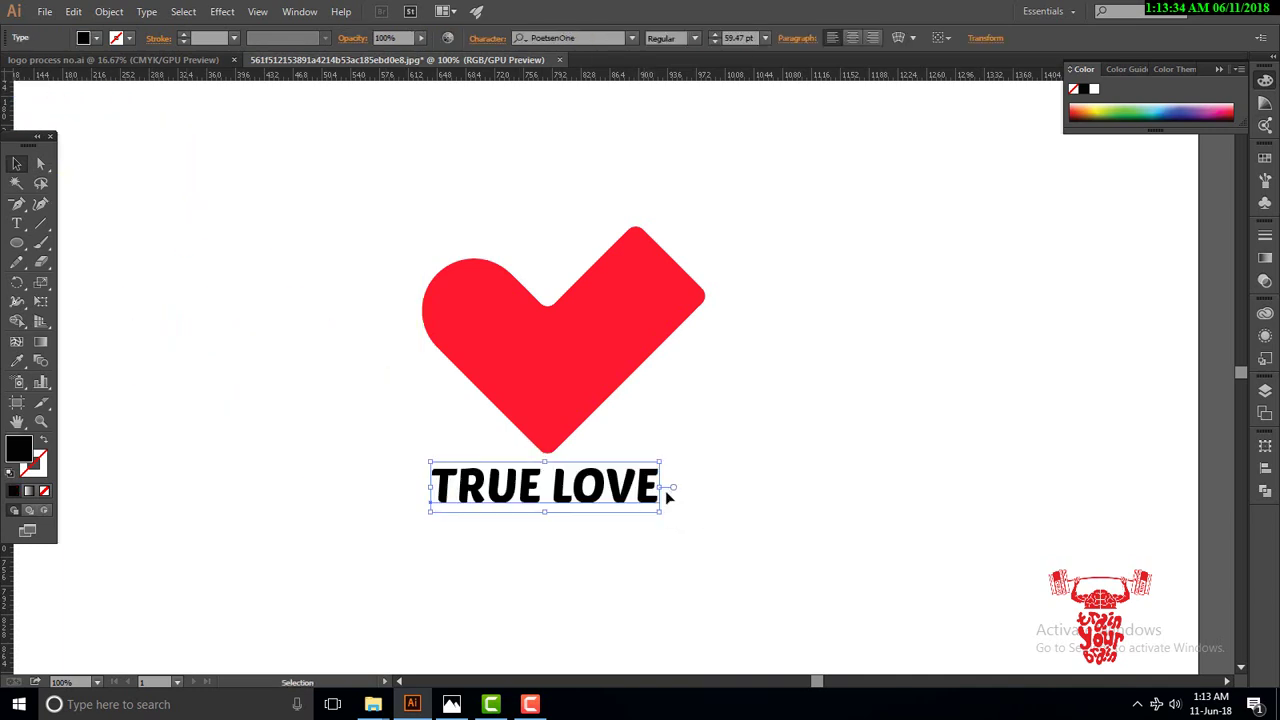
# Centre the black TRUE LOVE text directly beneath the red heart, then select the heart
pyautogui.click(788, 474)
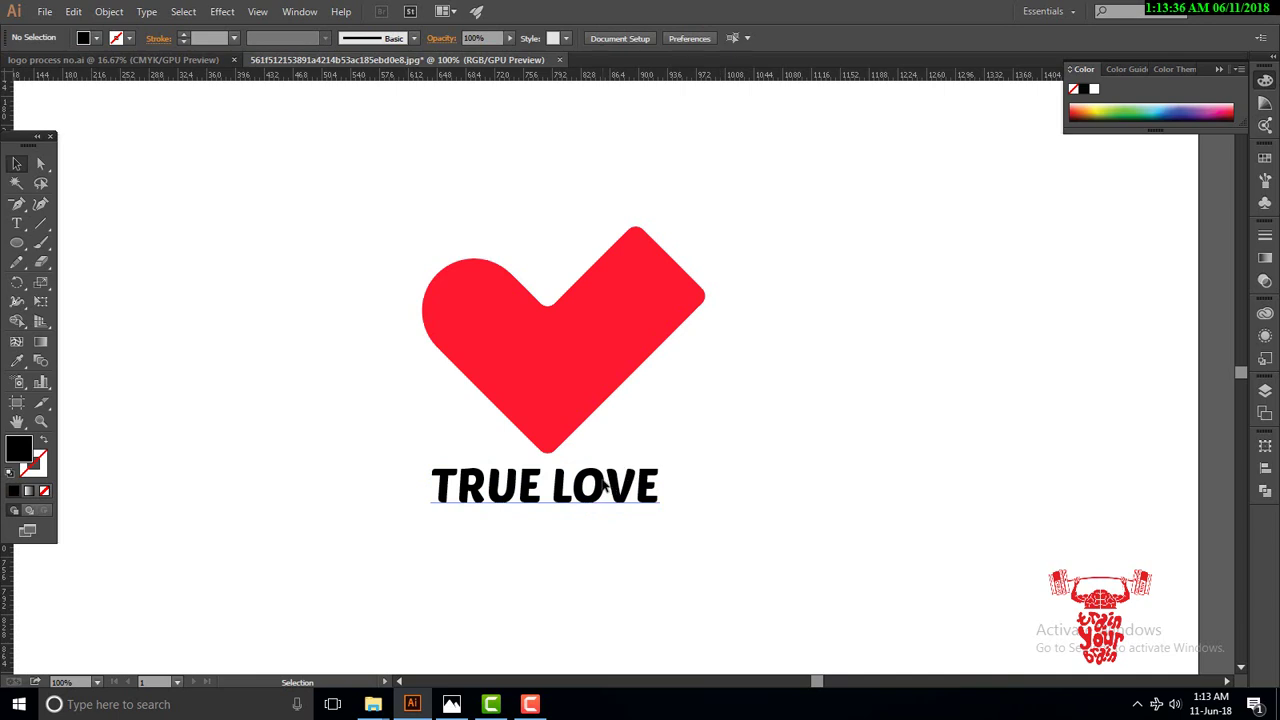
pyautogui.moveTo(604, 485); pyautogui.dragTo(608, 485)
pyautogui.click(771, 417)
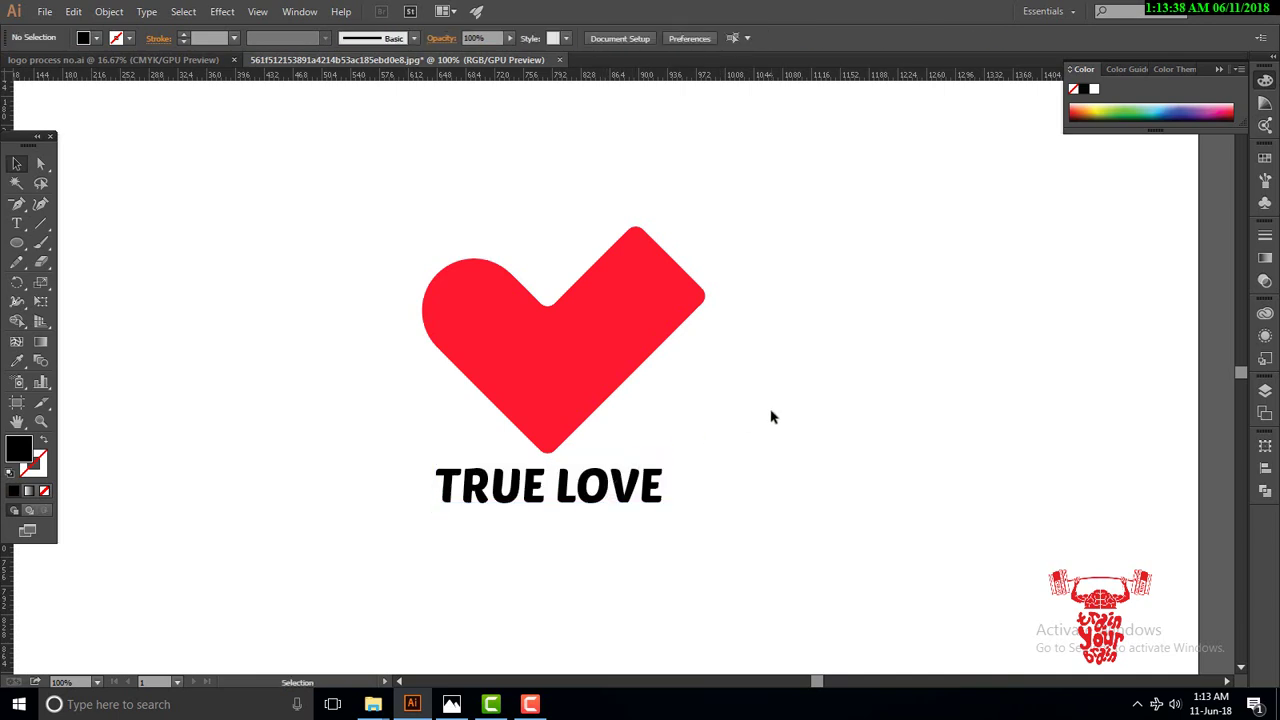
pyautogui.click(519, 333)
# Duplicate the heart and TRUE LOVE text, placing the stacked copy at the left
pyautogui.moveTo(289, 246); pyautogui.dragTo(788, 556)
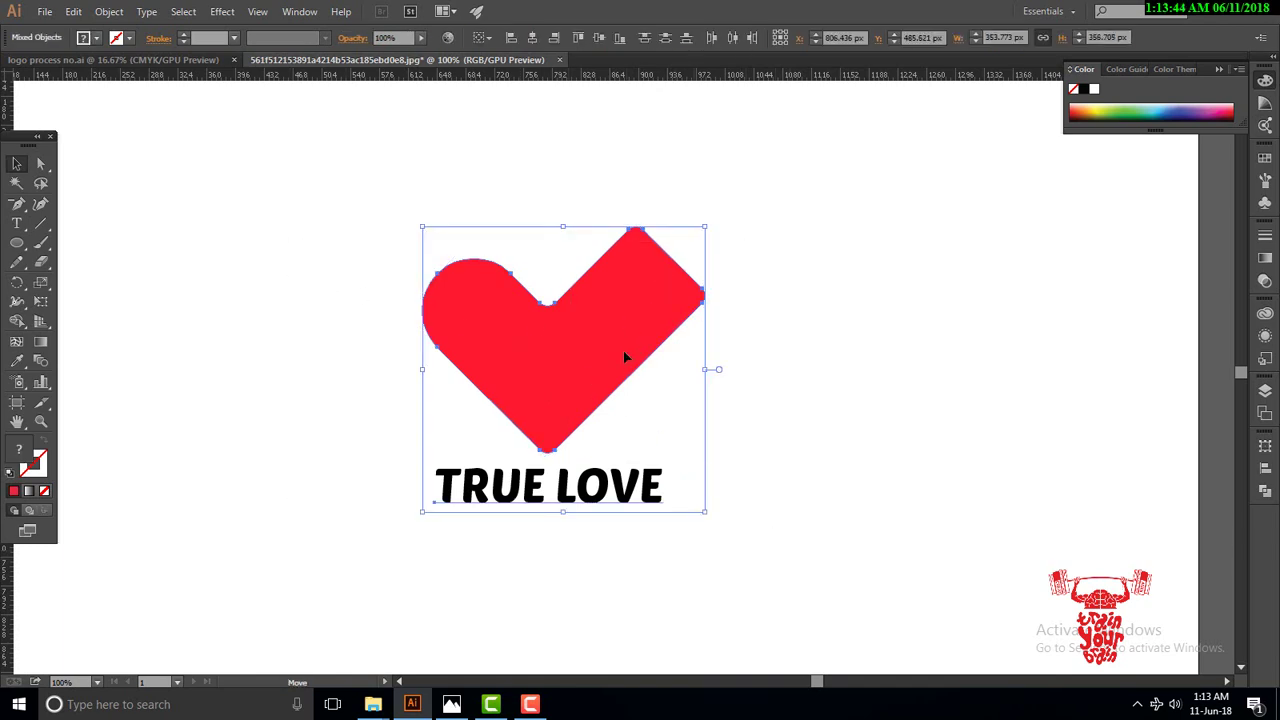
pyautogui.moveTo(624, 356); pyautogui.dragTo(285, 372)
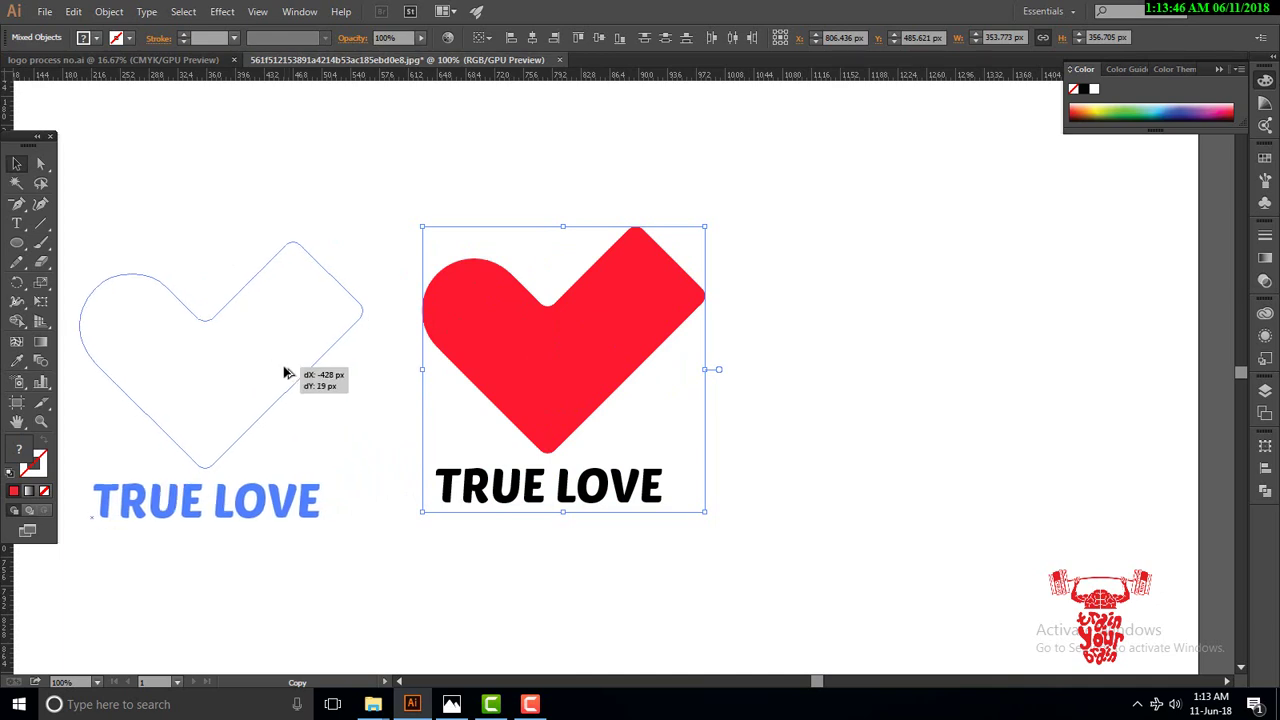
pyautogui.moveTo(285, 372); pyautogui.dragTo(271, 373)
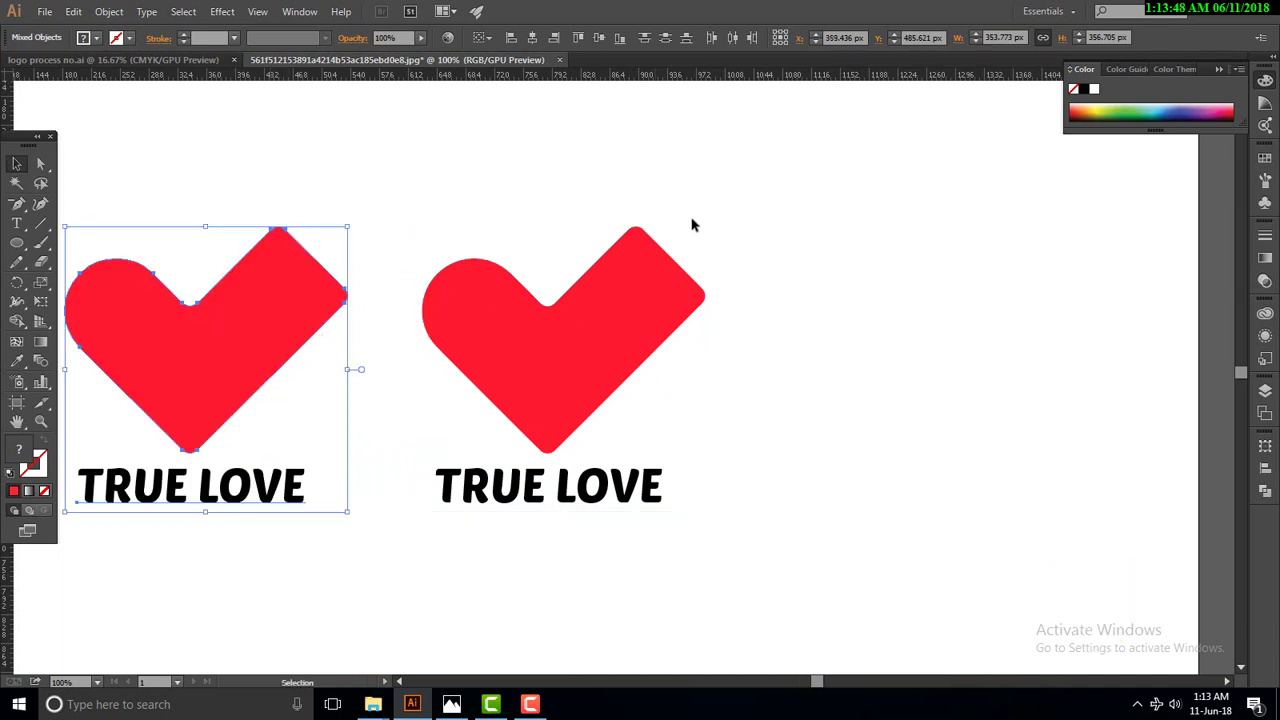
pyautogui.click(400, 320)
pyautogui.moveTo(214, 523); pyautogui.dragTo(375, 230)
# Shrink the right heart and place it beside TRUE LOVE as a horizontal logo
pyautogui.click(606, 357)
pyautogui.moveTo(630, 468)
pyautogui.mouseDown()
pyautogui.moveTo(784, 447)
pyautogui.moveTo(815, 352)
pyautogui.mouseUp()
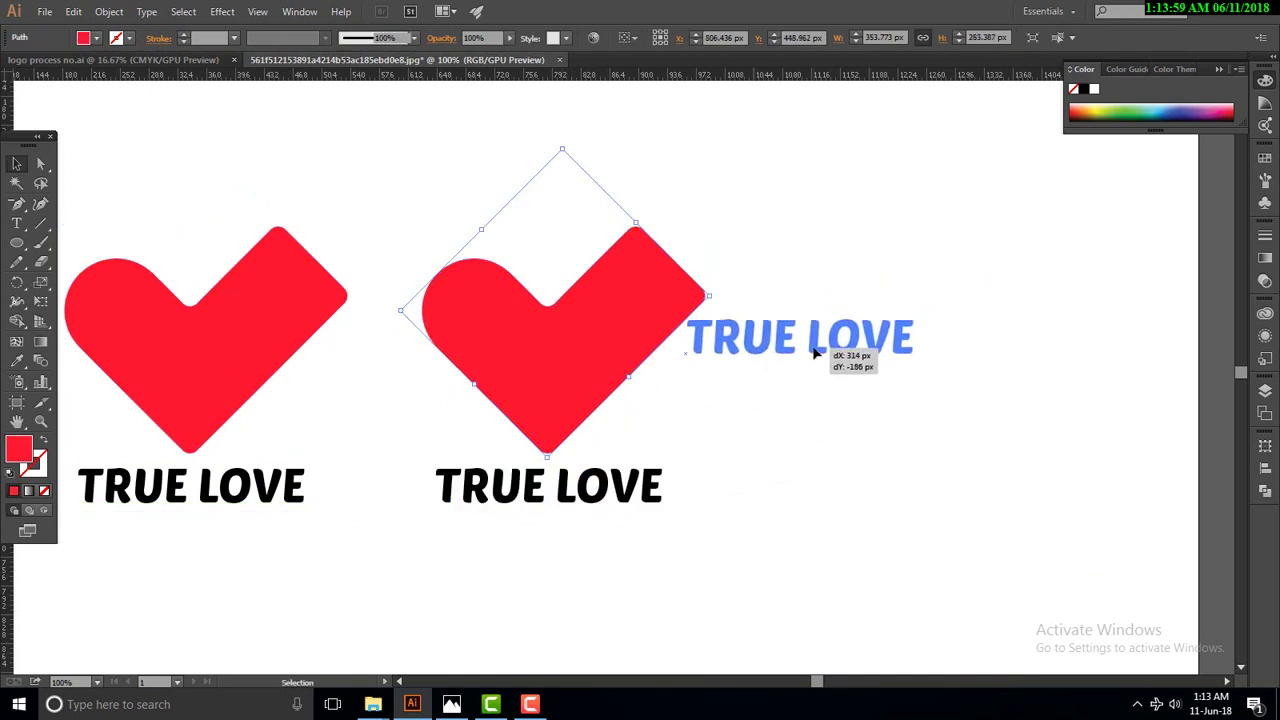
pyautogui.moveTo(562, 149); pyautogui.dragTo(556, 316)
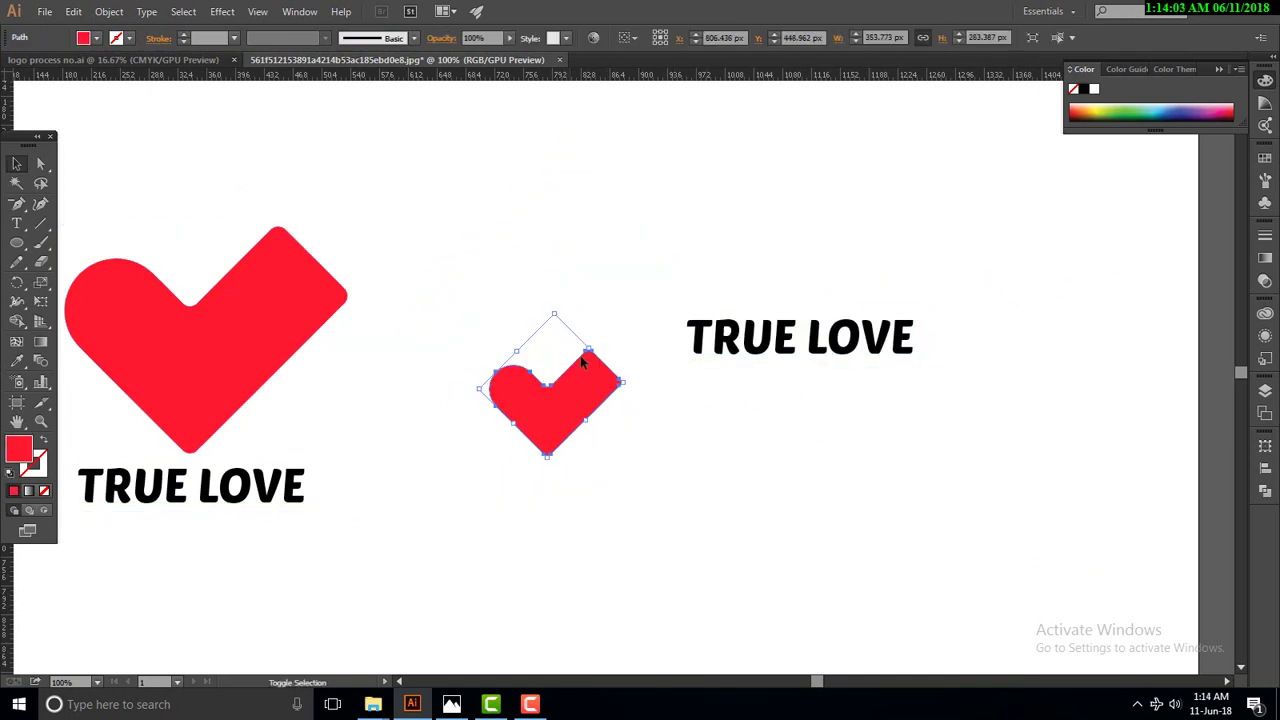
pyautogui.moveTo(583, 363); pyautogui.dragTo(642, 281)
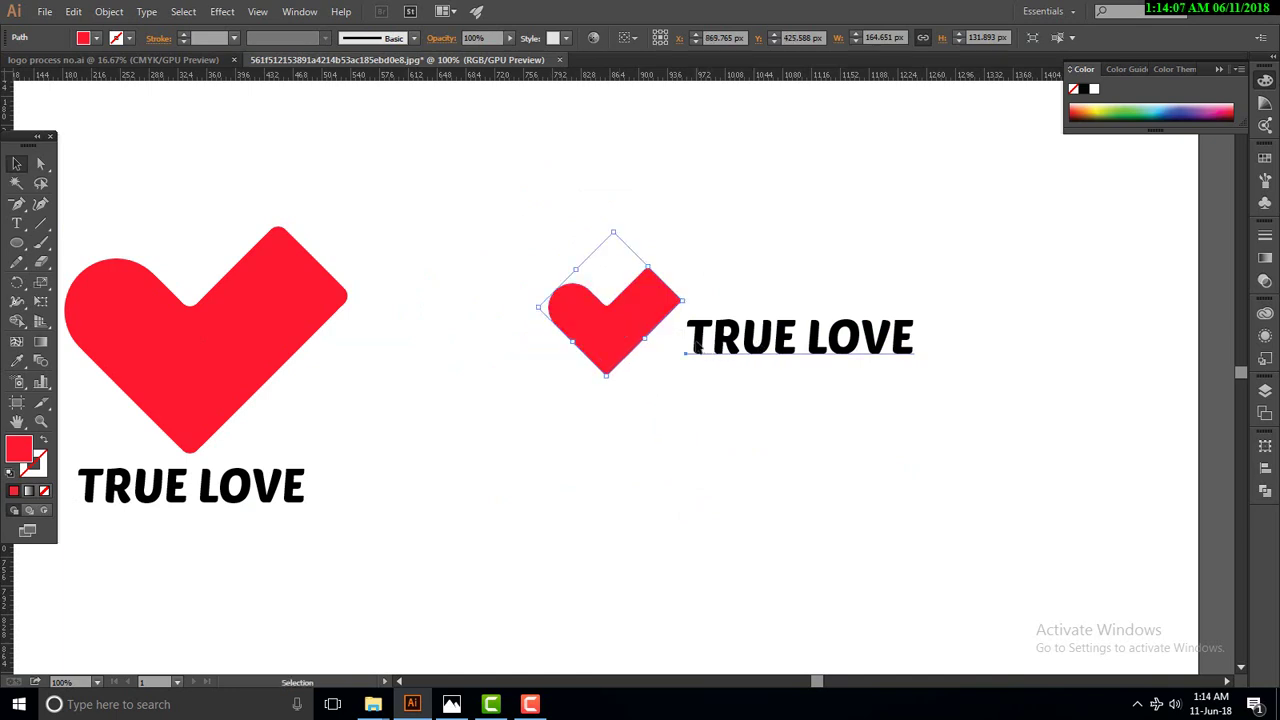
pyautogui.moveTo(695, 346); pyautogui.dragTo(689, 346)
pyautogui.click(991, 240)
pyautogui.moveTo(998, 210); pyautogui.dragTo(430, 468)
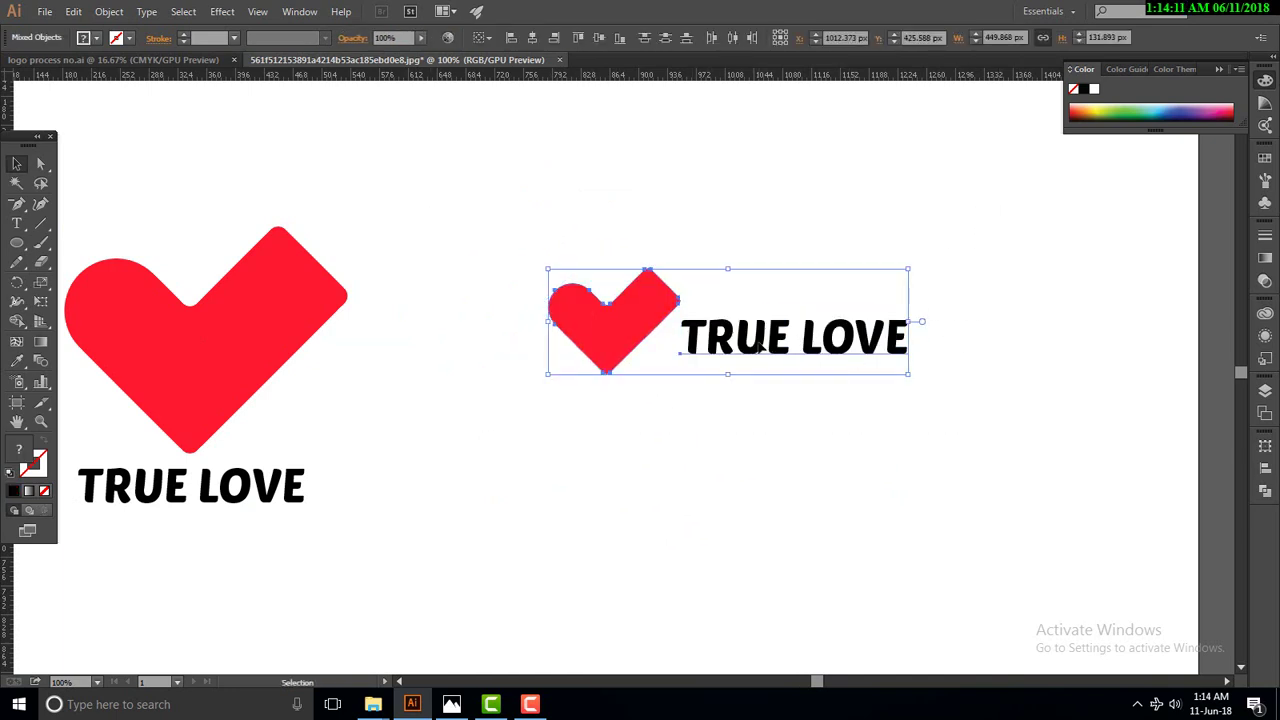
pyautogui.moveTo(760, 345); pyautogui.dragTo(649, 345)
pyautogui.click(857, 267)
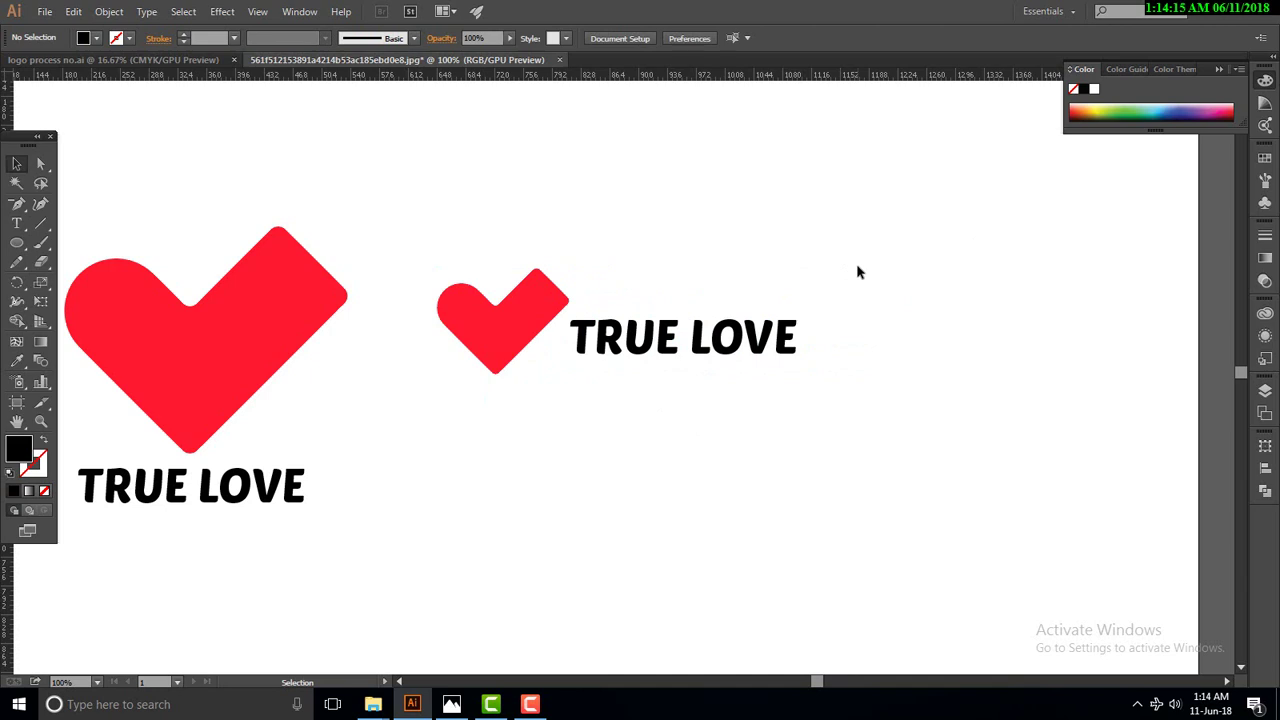
# Move the horizontal logo higher and place a duplicate of it below
pyautogui.click(519, 333)
pyautogui.keyDown('shift'); pyautogui.click(680, 338); pyautogui.keyUp('shift')
pyautogui.moveTo(680, 338); pyautogui.dragTo(668, 246)
pyautogui.moveTo(659, 294); pyautogui.dragTo(665, 455)
# Delete 'TRUE' and its trailing space from the copy so it reads LOVE only
pyautogui.press('t')
pyautogui.doubleClick(682, 410)
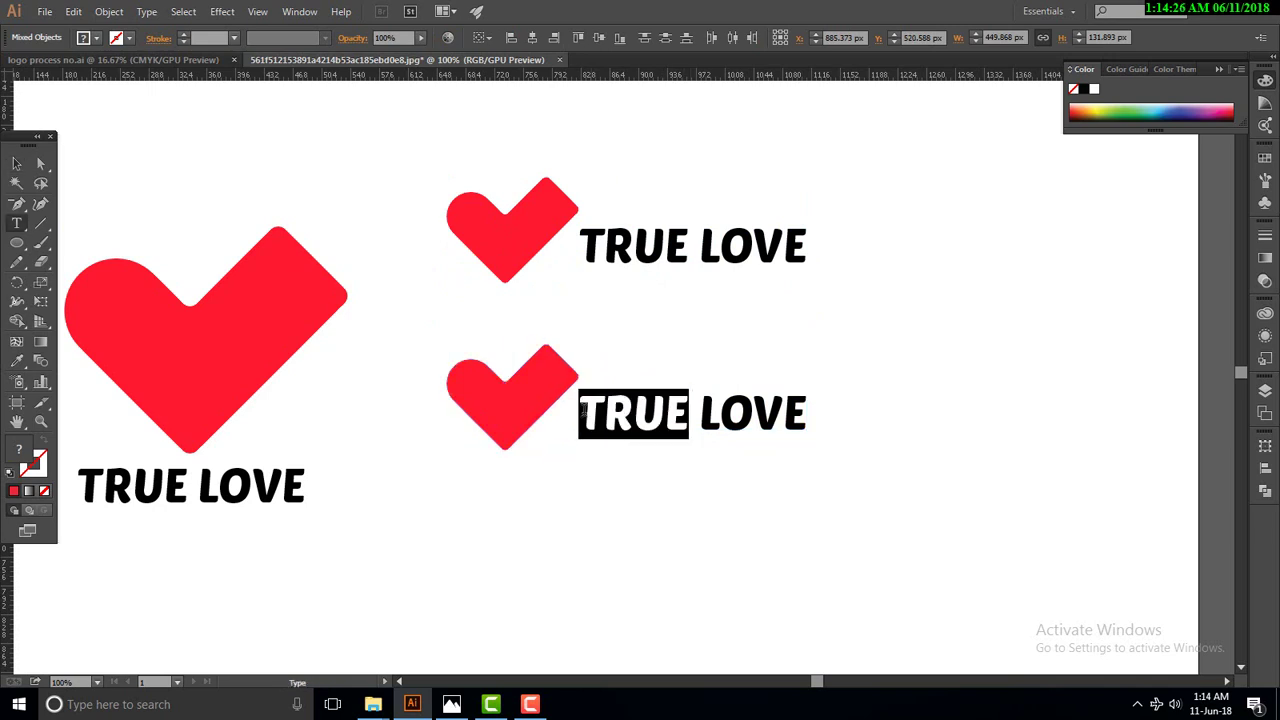
pyautogui.press('BackSpace')
pyautogui.press('Delete')
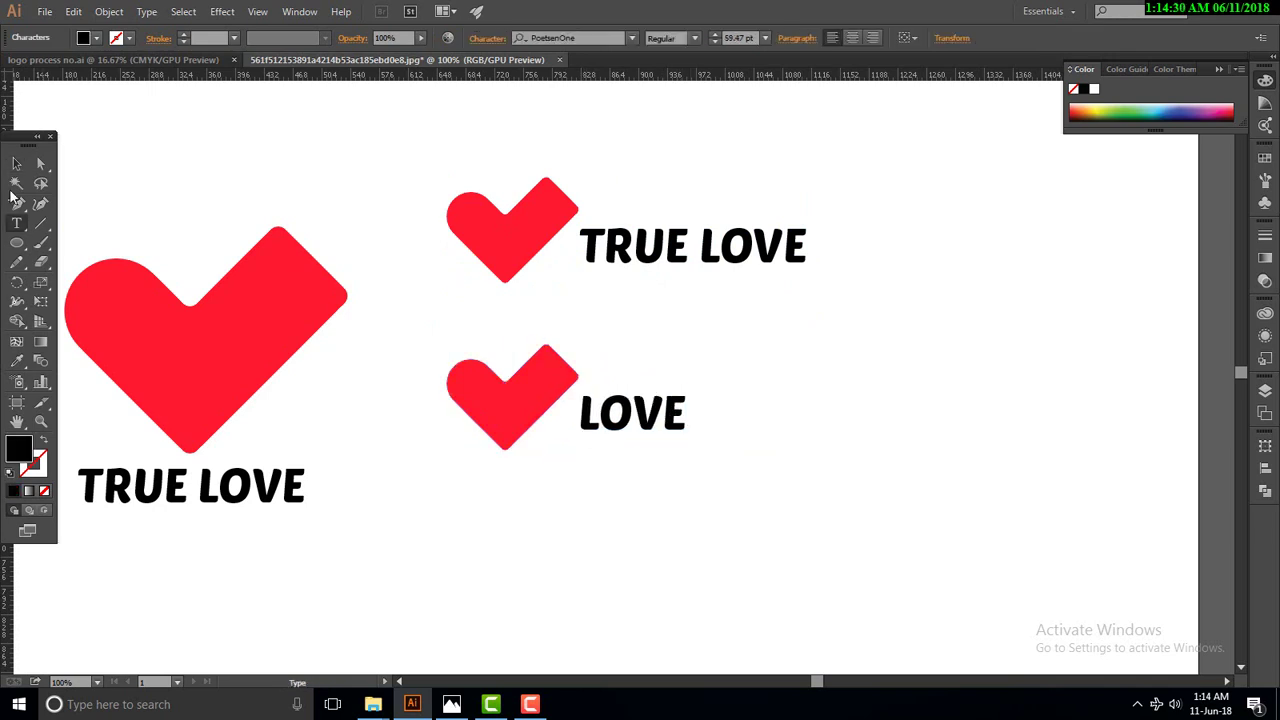
pyautogui.press('Escape')
pyautogui.click(782, 358)
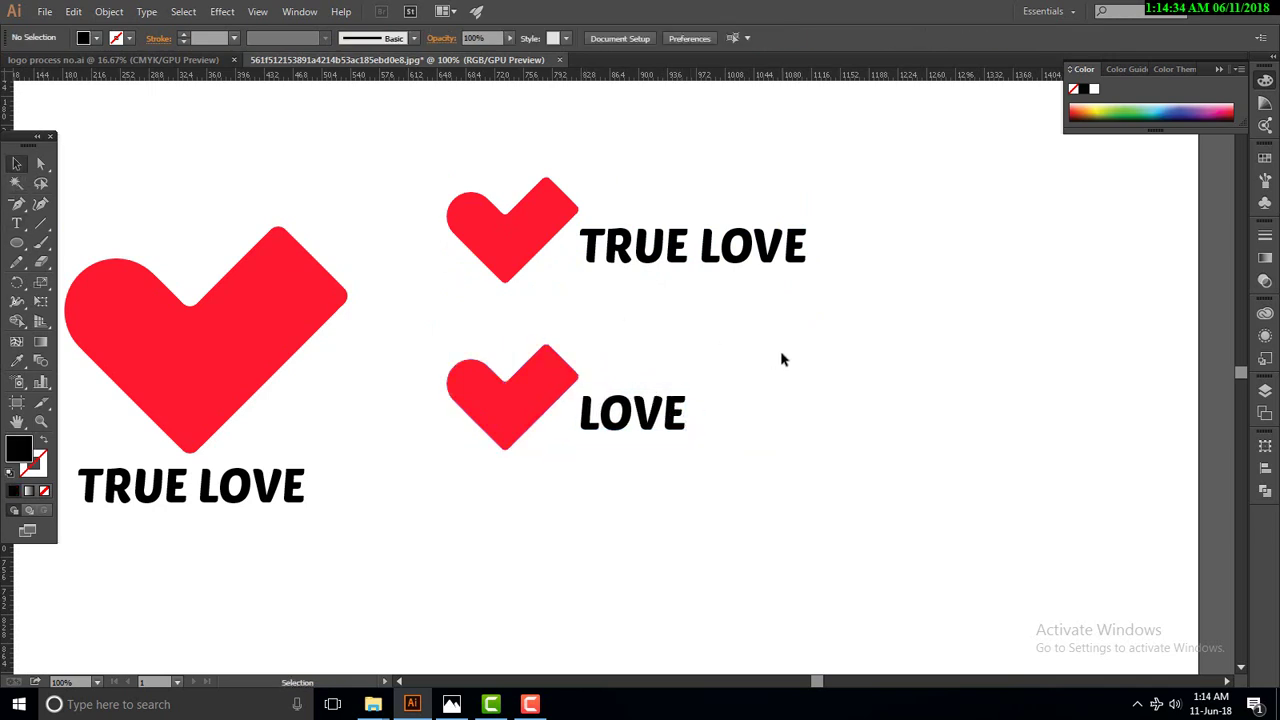